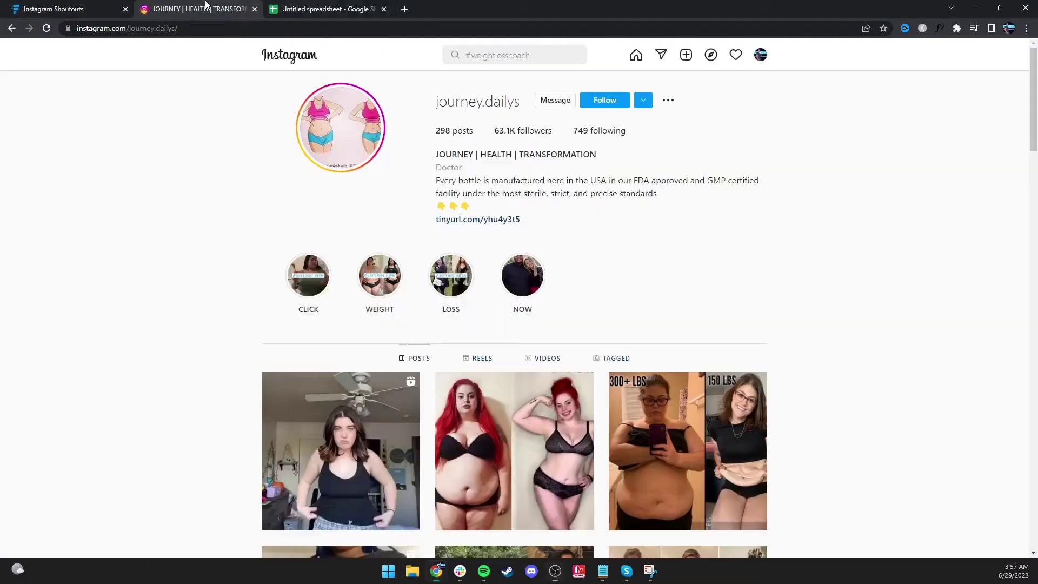
Switch to the JOURNEY | HEALTH | TRANSFORMATION Instagram profile with 63.1K followers
left_click(205, 9)
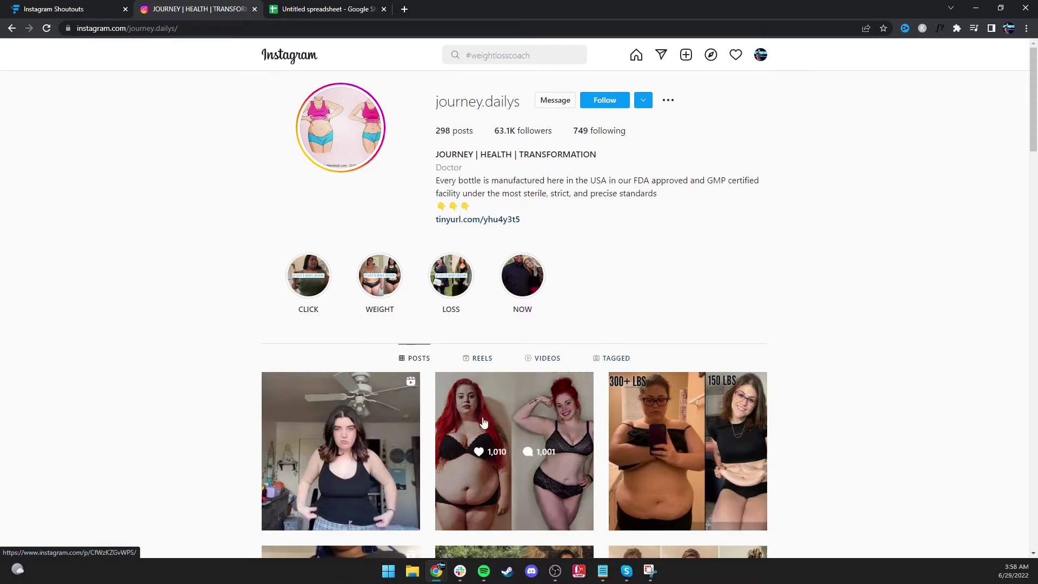
Scroll the profile's post grid down and back up to survey the before-and-after posts
scroll(560, 425, "down", 3)
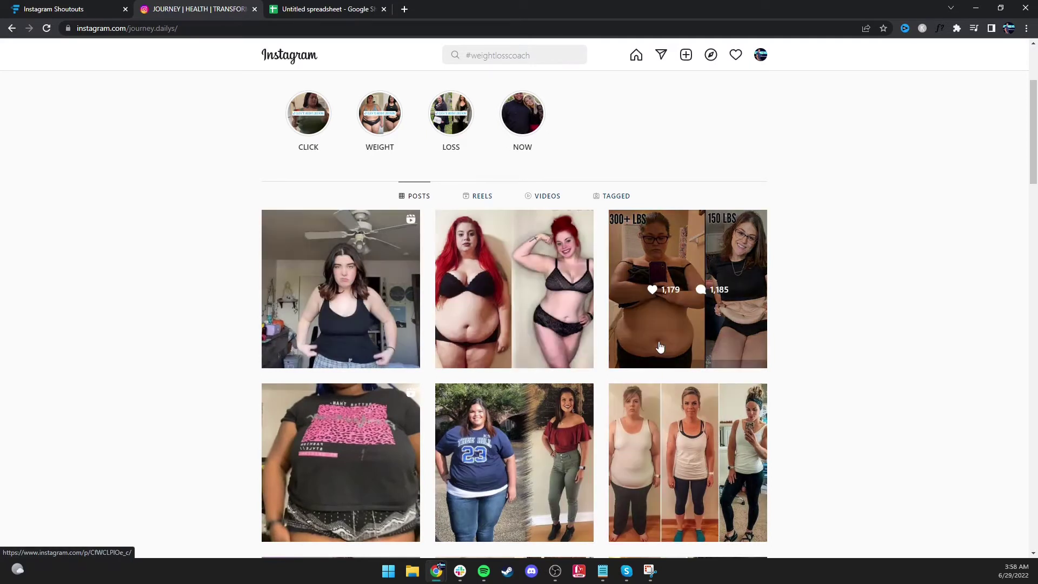
scroll(667, 378, "up", 3)
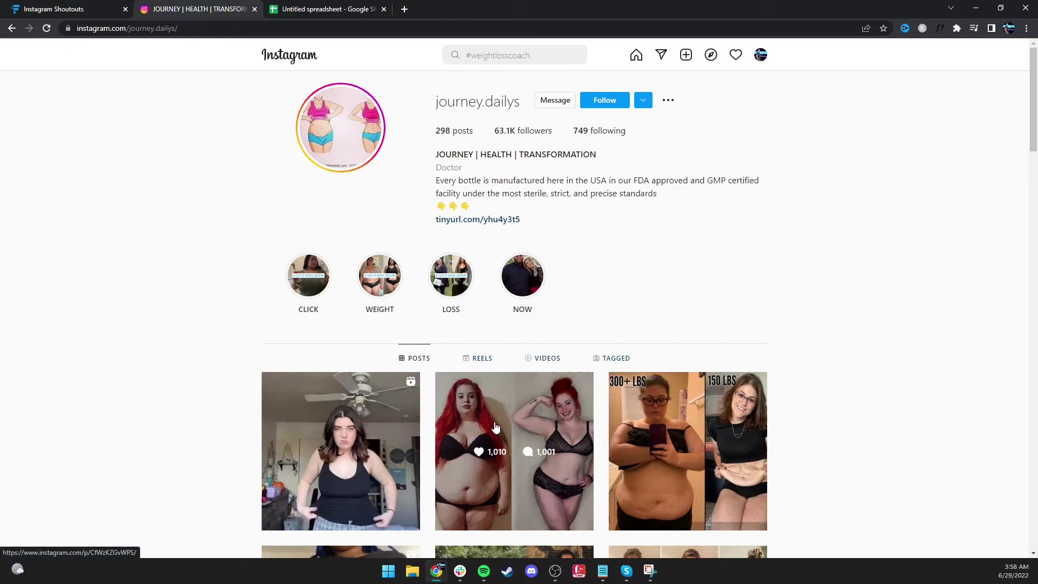
Open the profile's first video post, scroll through its comments, then close it
left_click(392, 426)
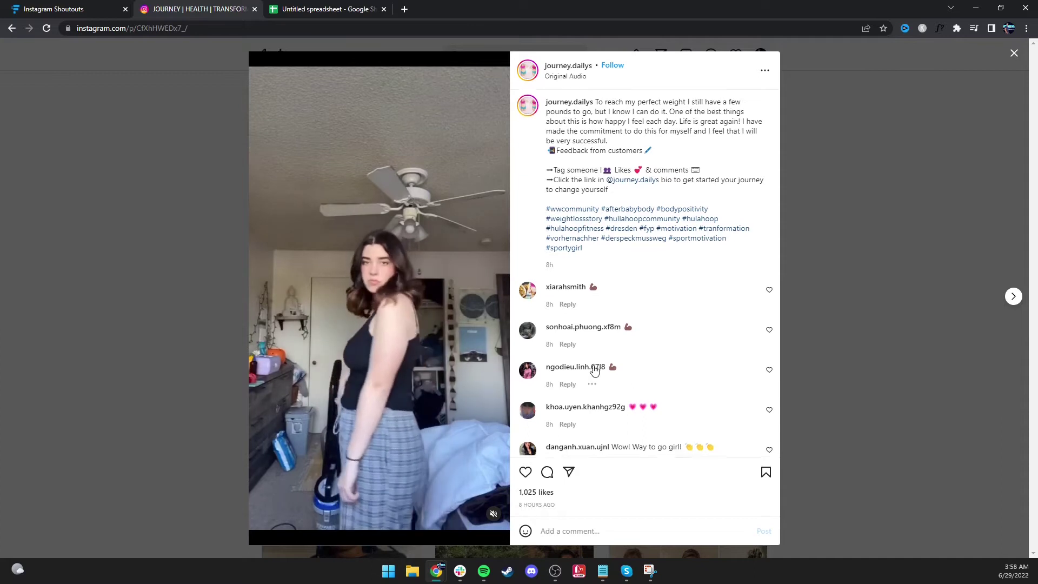
scroll(594, 370, "down", 5)
scroll(594, 369, "down", 6)
scroll(594, 369, "down", 2)
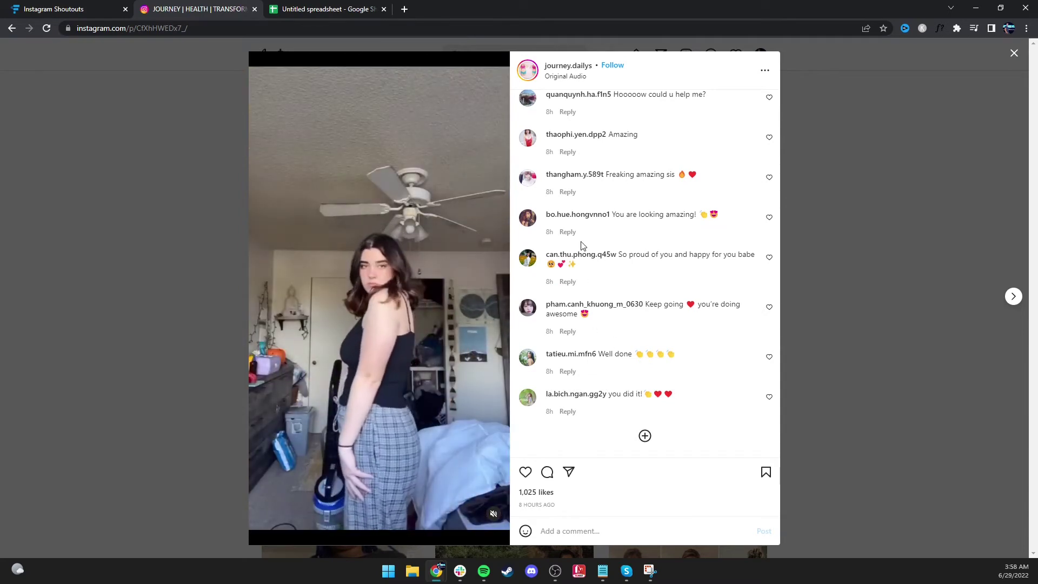
scroll(605, 250, "up", 6)
left_click(1015, 53)
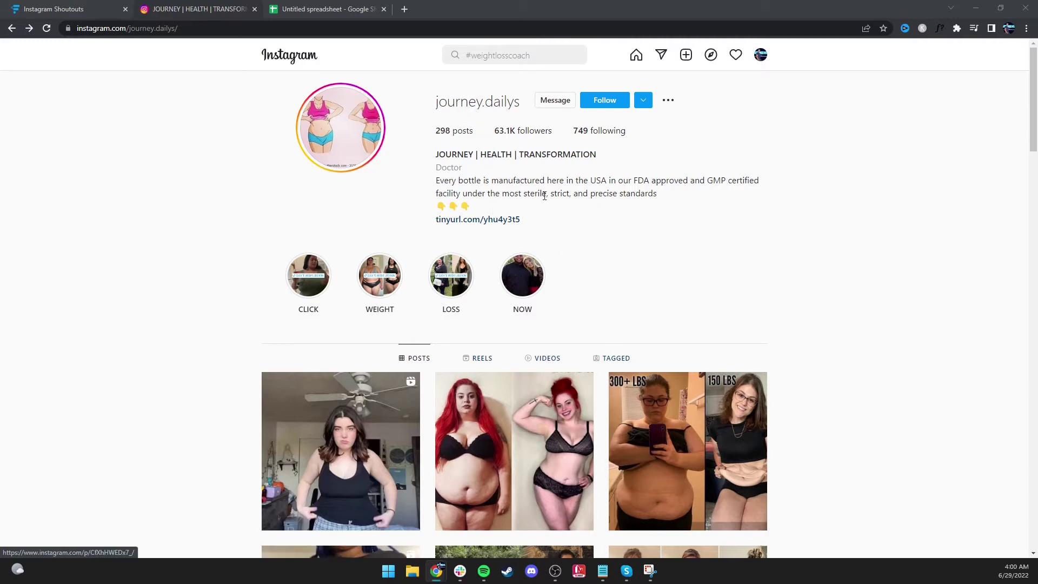
left_click(304, 10)
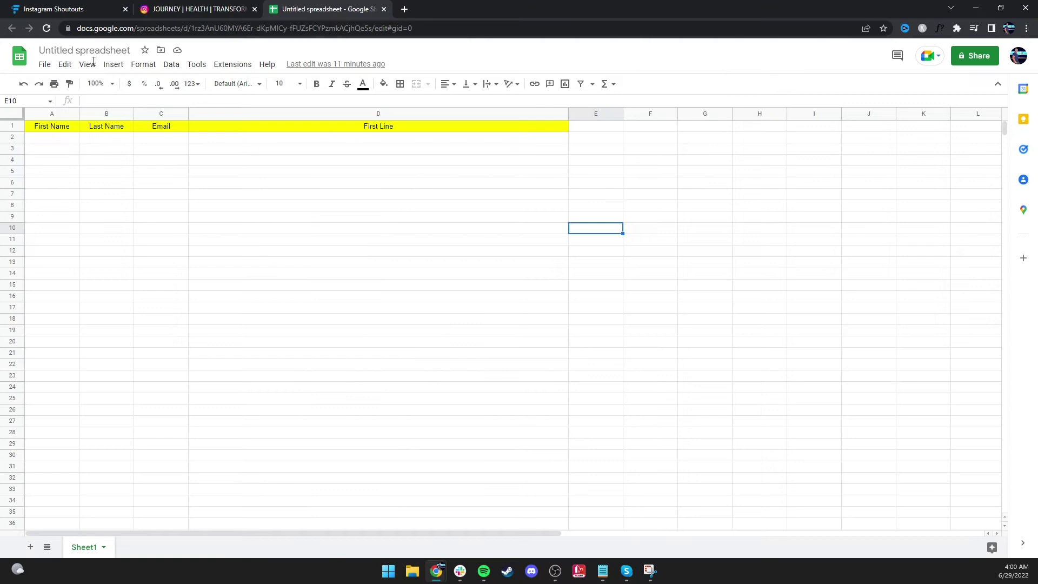
left_click(54, 130)
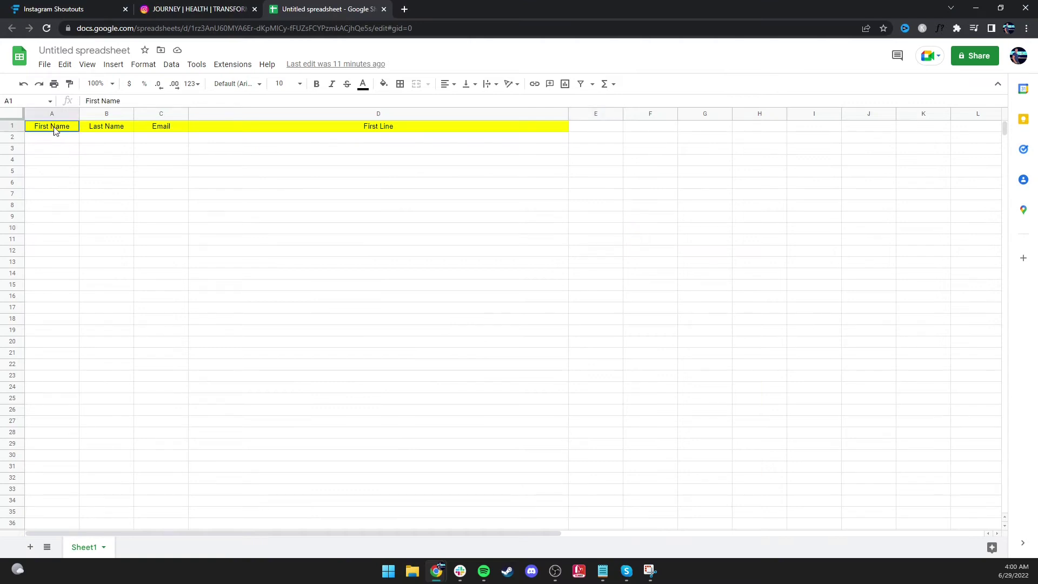
left_click(110, 128)
left_click(169, 128)
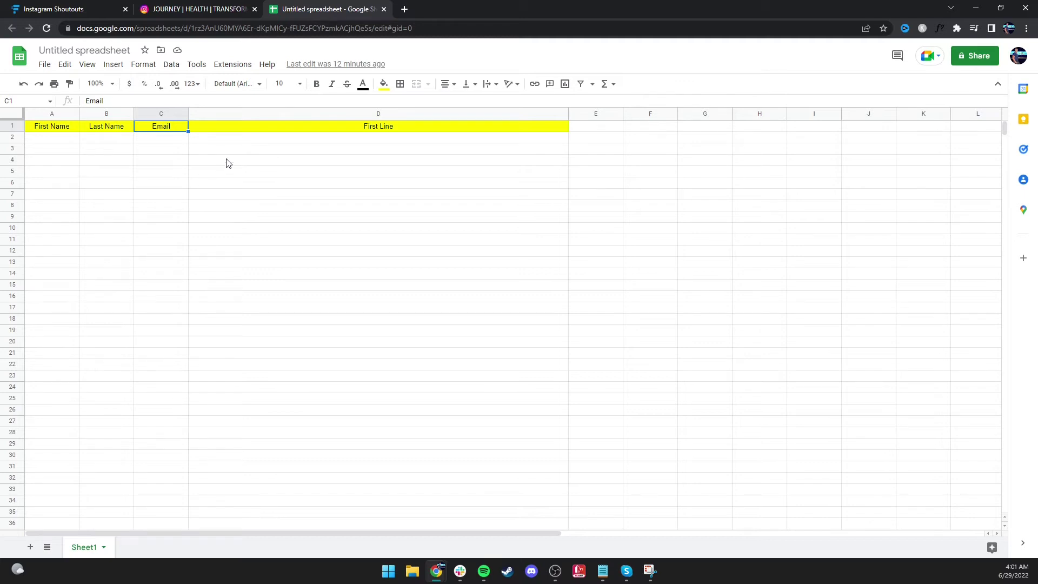
left_click(43, 130)
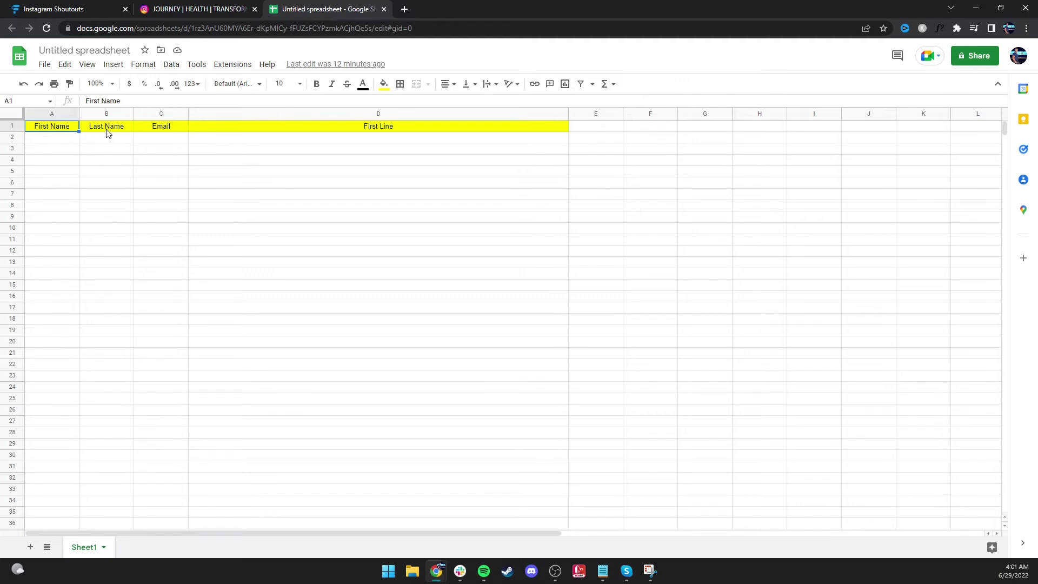
left_click(50, 140)
left_click(48, 128)
left_click(113, 130)
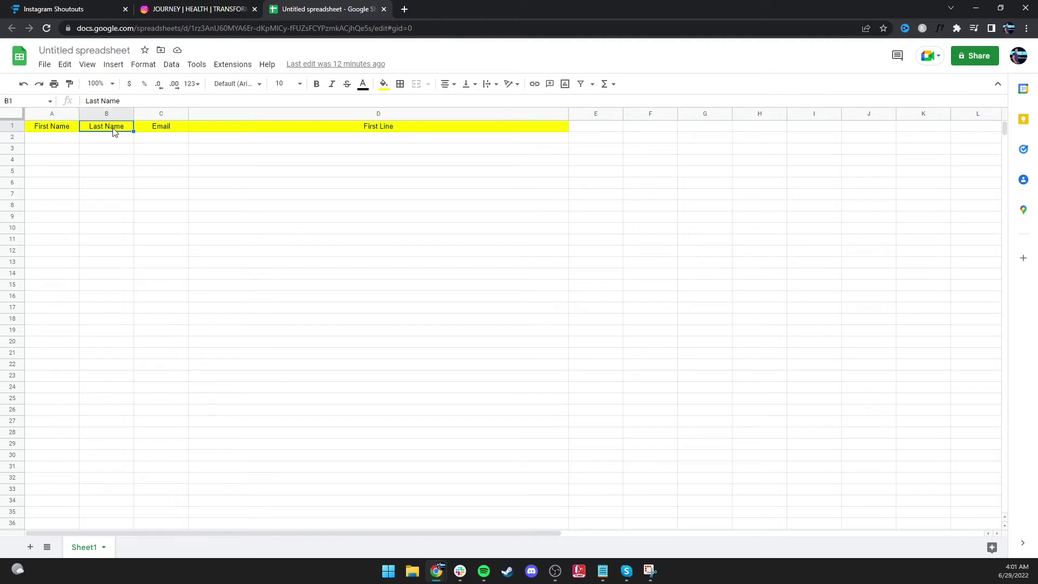
left_click(113, 135)
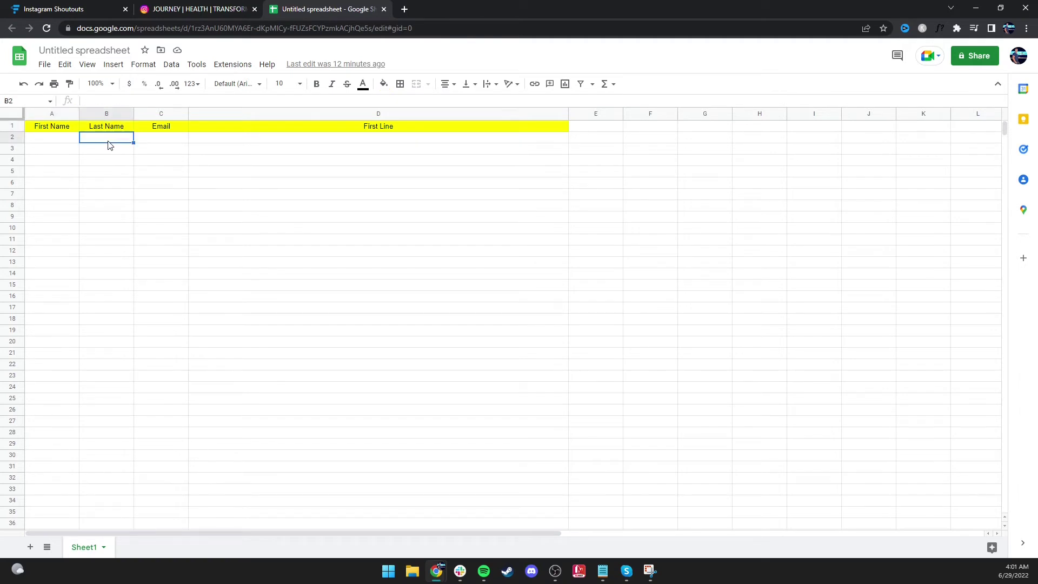
left_click(162, 142)
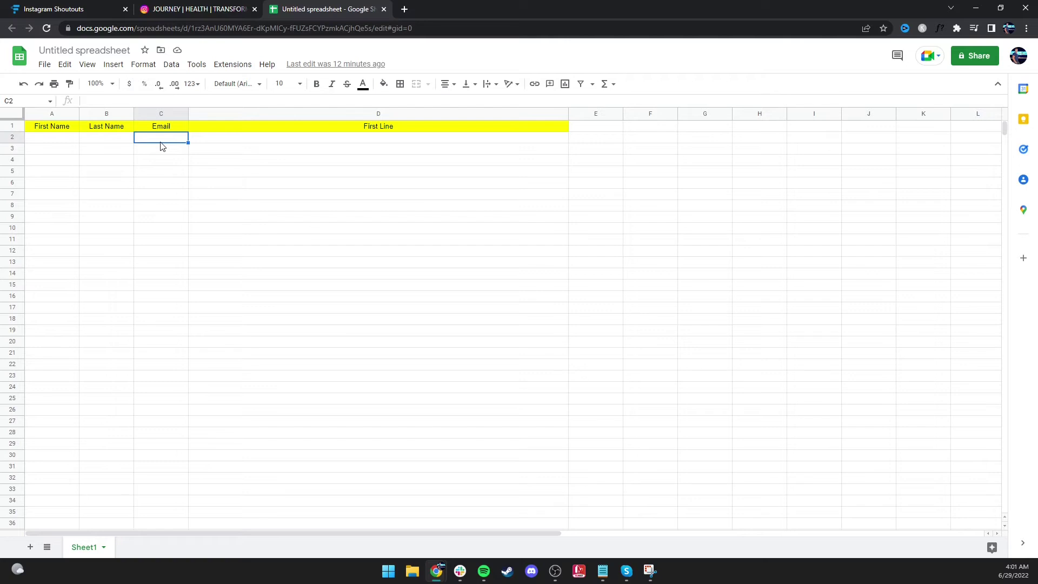
left_click(262, 131)
left_click(263, 137)
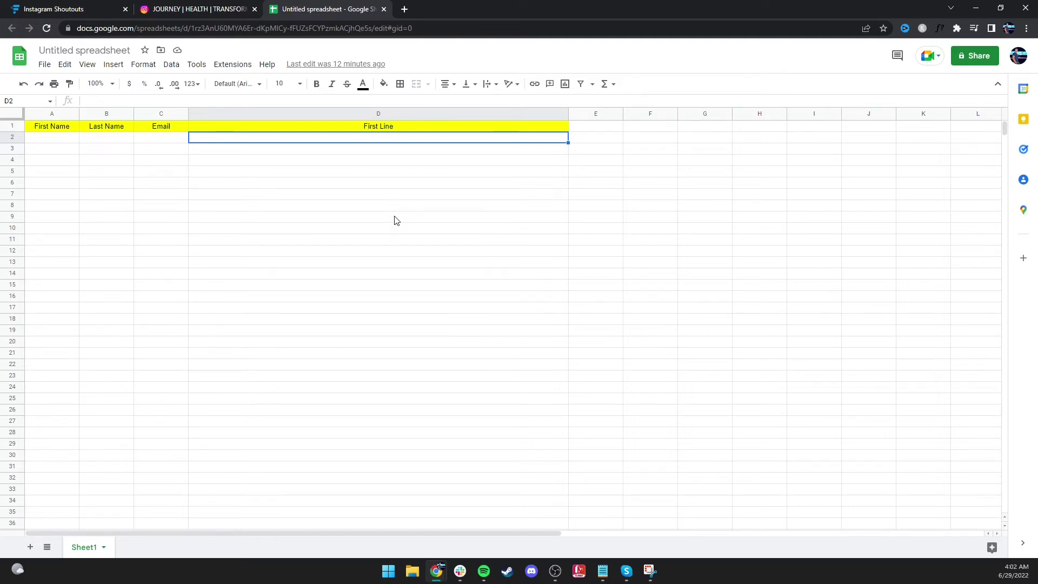
Start the D2 opener with 'Hey' and the account's Instagram username, checking it on the profile
left_click(224, 6)
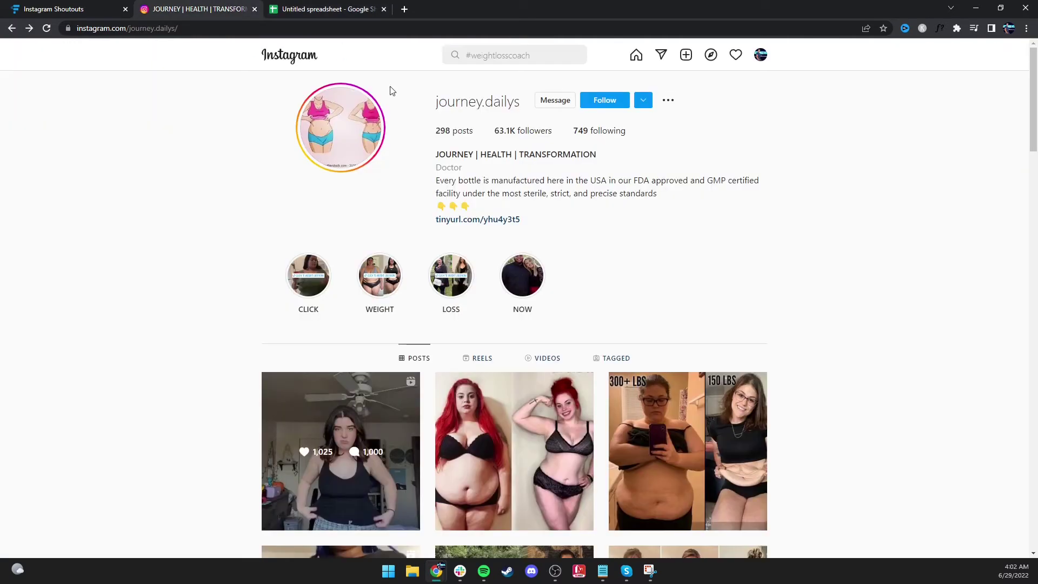
left_click(348, 9)
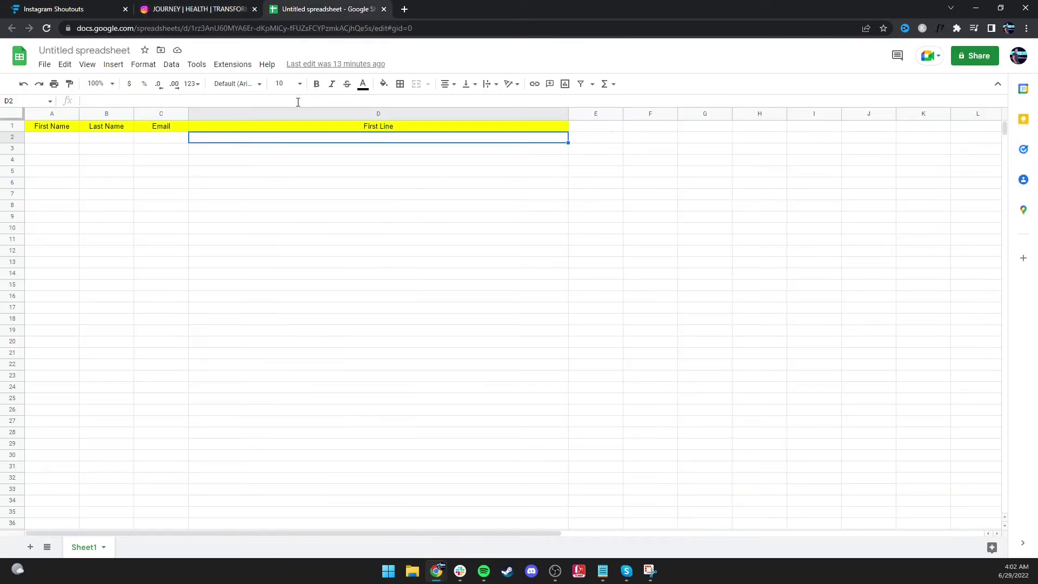
double_click(298, 137)
type("Hey")
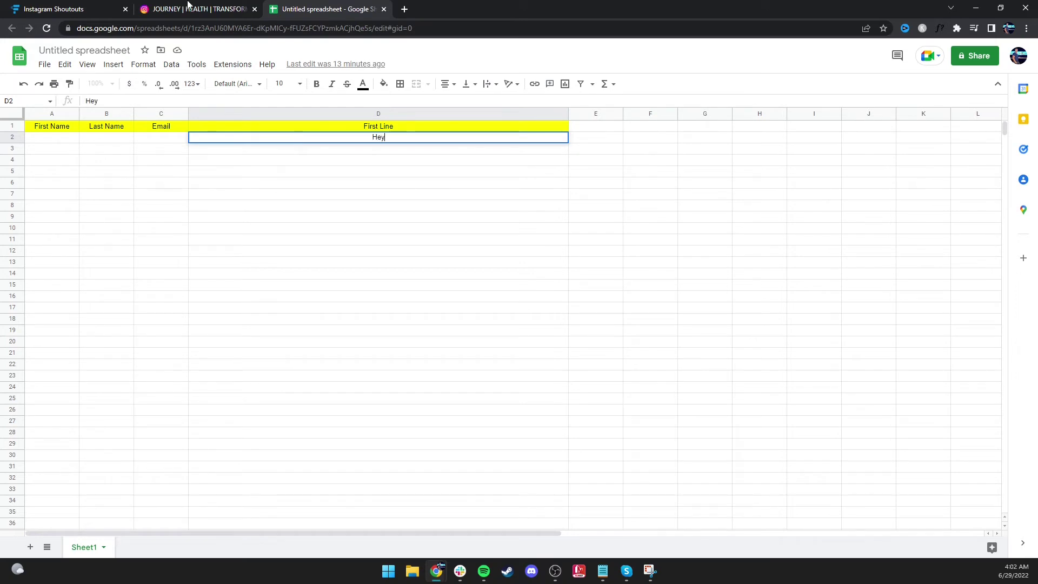
left_click(159, 10)
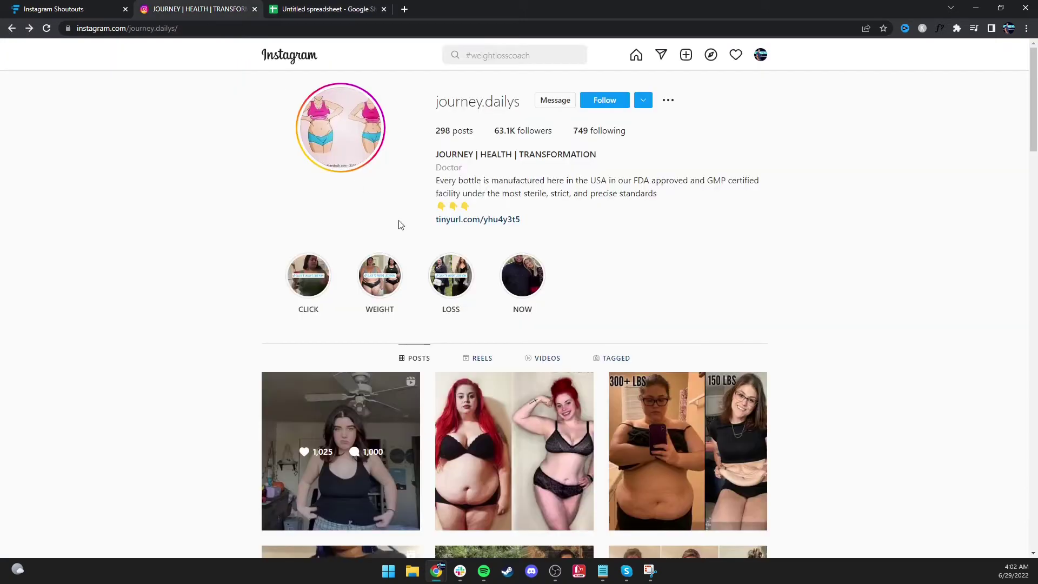
left_click(366, 7)
left_click(224, 4)
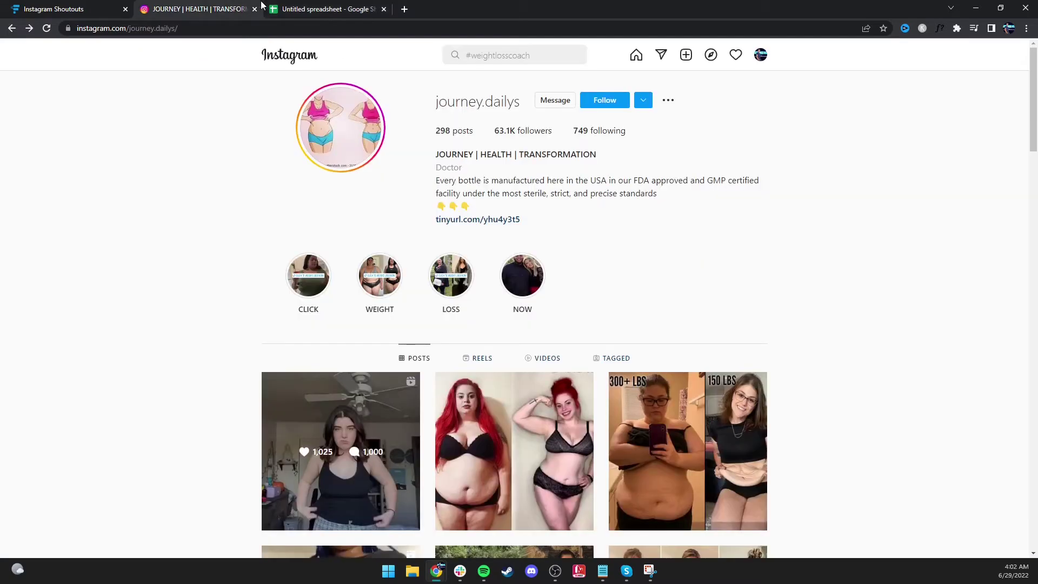
left_click(320, 6)
type("jo")
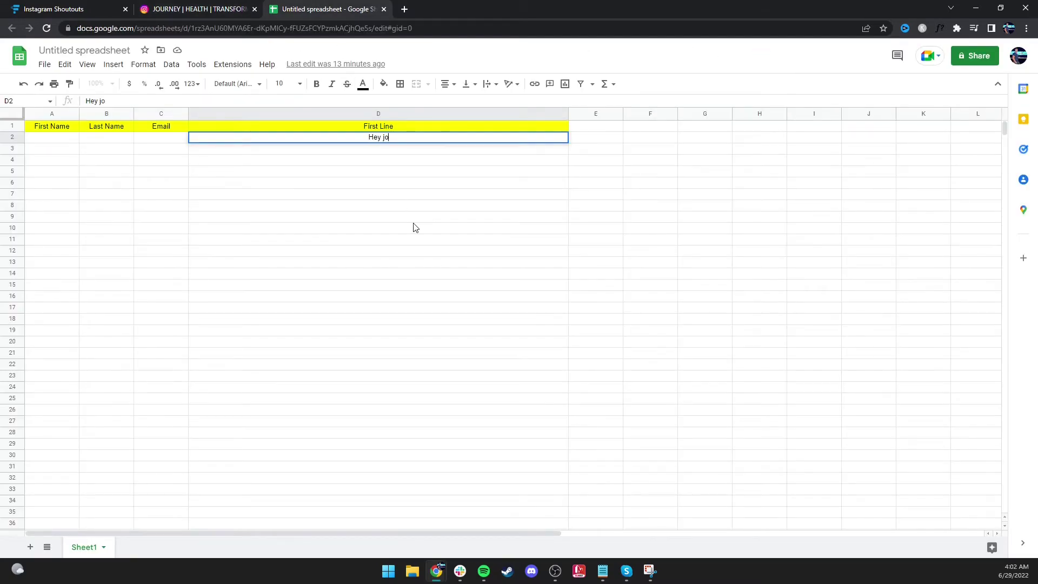
type("urney.dailys")
left_click(229, 4)
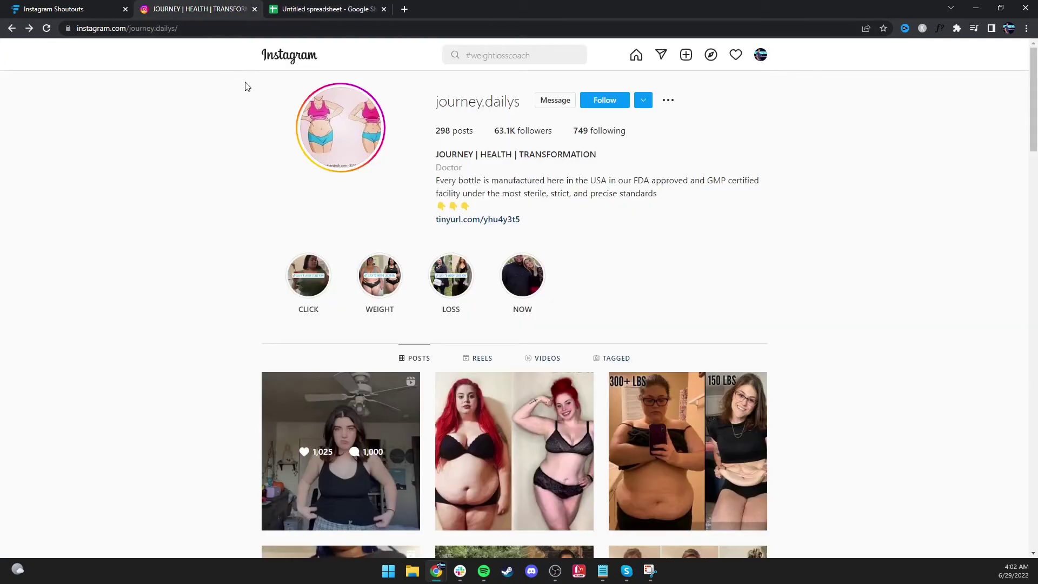
key("ctrl+Tab")
left_click(199, 4)
key("ctrl+Tab")
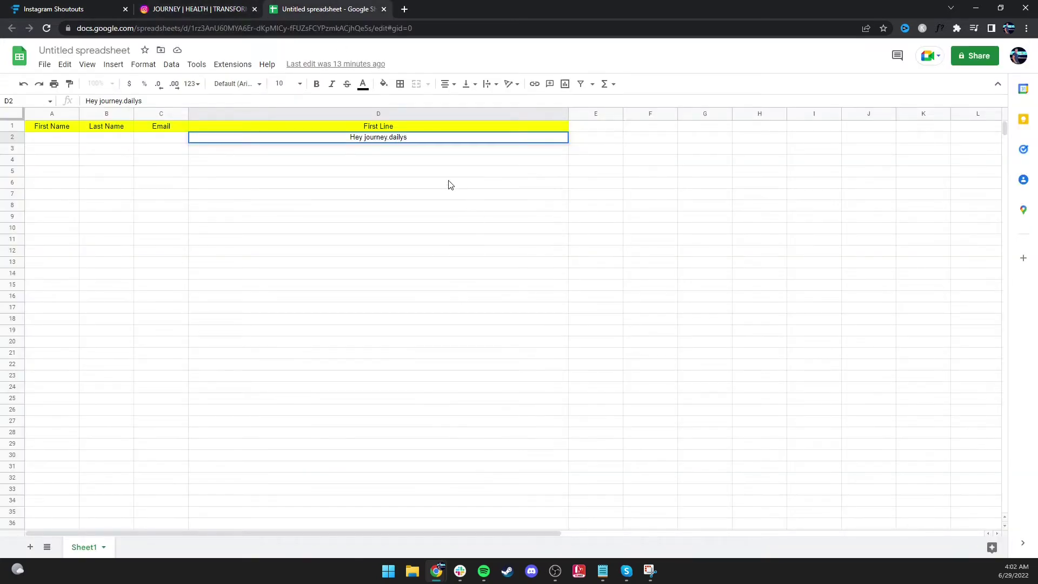
Finish the D2 opener, praising the IG account, its engagement and the awesome before-and-after pics
type(", saw your l")
type("G account")
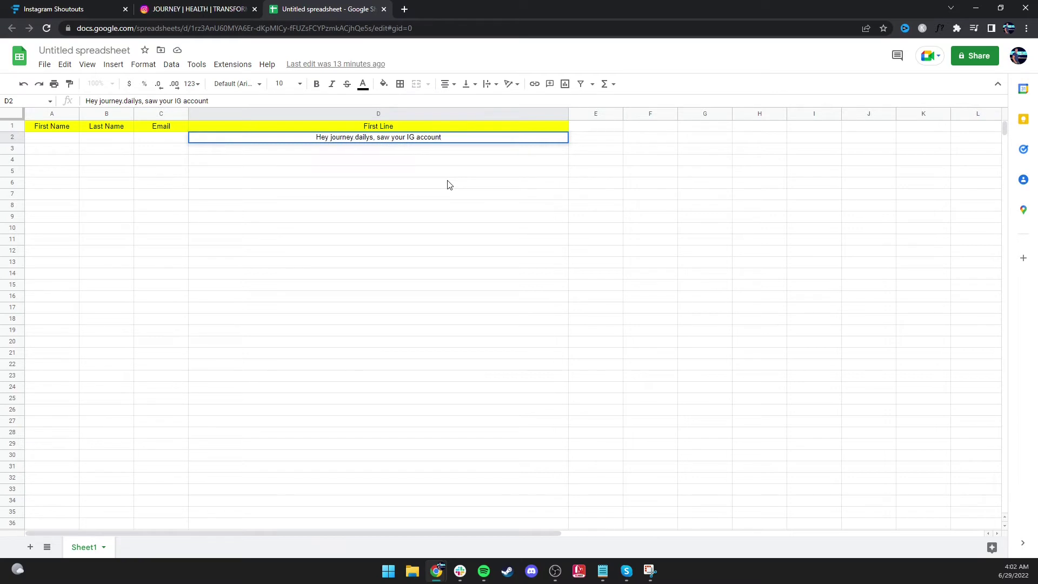
type(" and wanted")
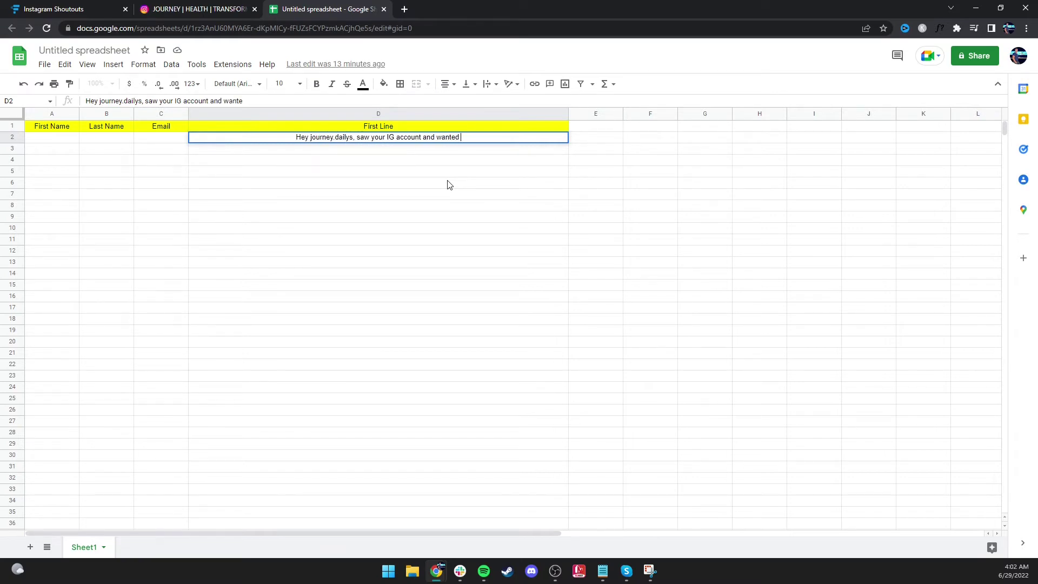
key("BackSpace")
key("BackSpace")
key("BackSpace")
key("BackSpace")
key("BackSpace")
key("BackSpace")
key("BackSpace")
key("BackSpace")
key("BackSpace")
key("BackSpace")
type("(which you're k")
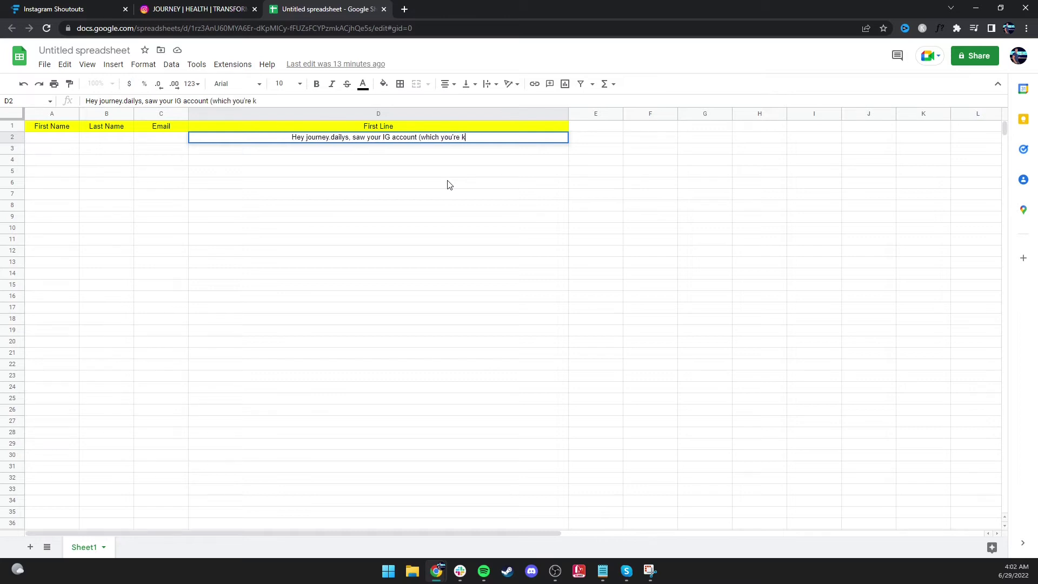
type("illing it btw). I wanted")
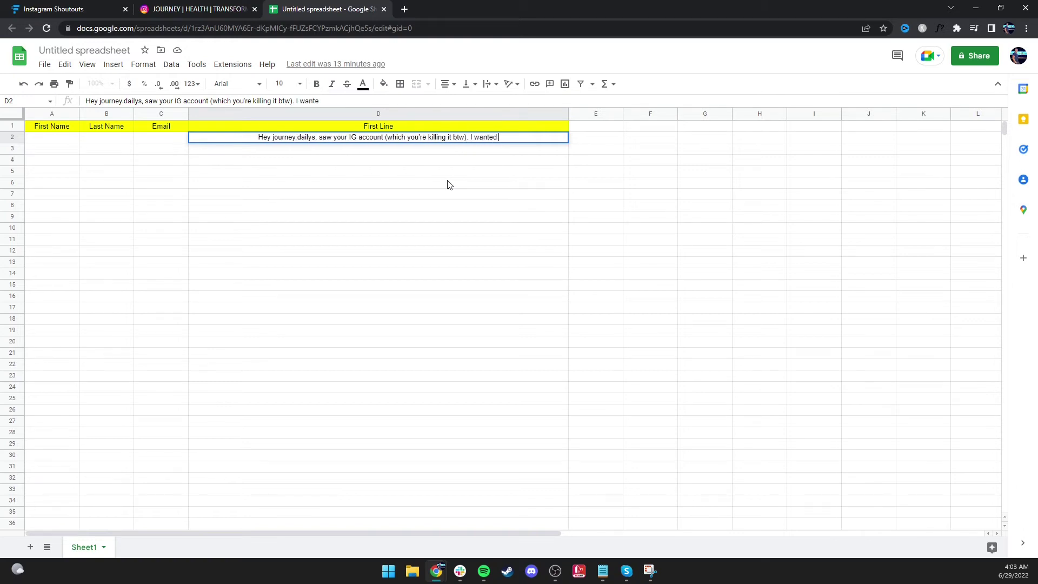
type("up")
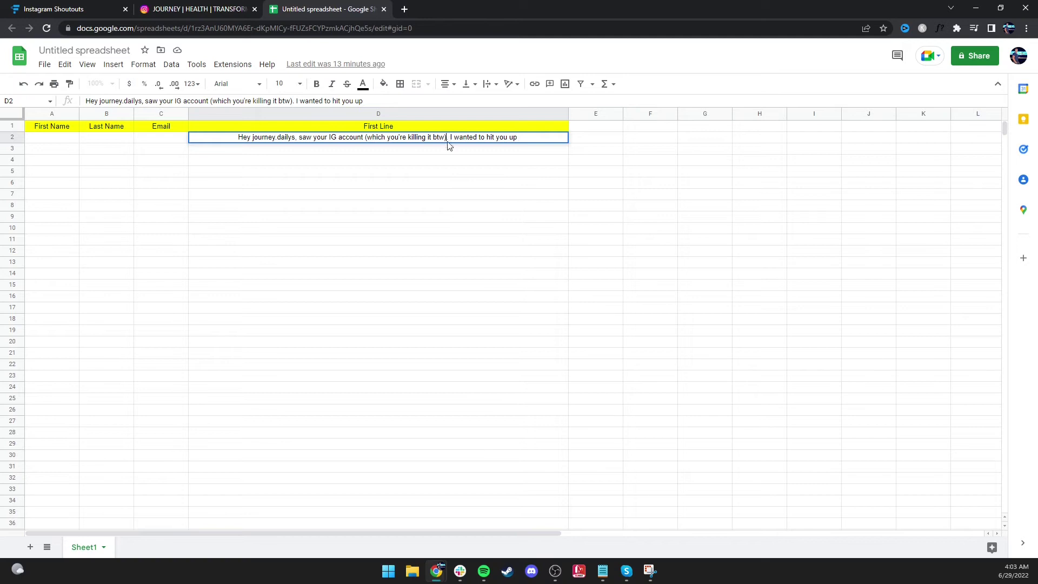
type(" Love taht")
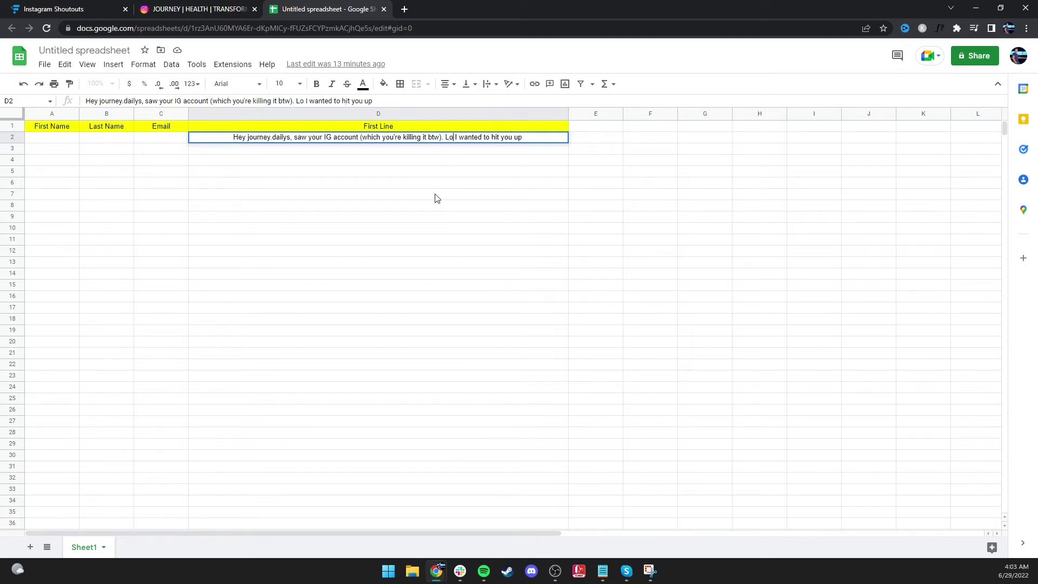
key("BackSpace")
key("BackSpace")
key("BackSpace")
type("he engagement you're gett")
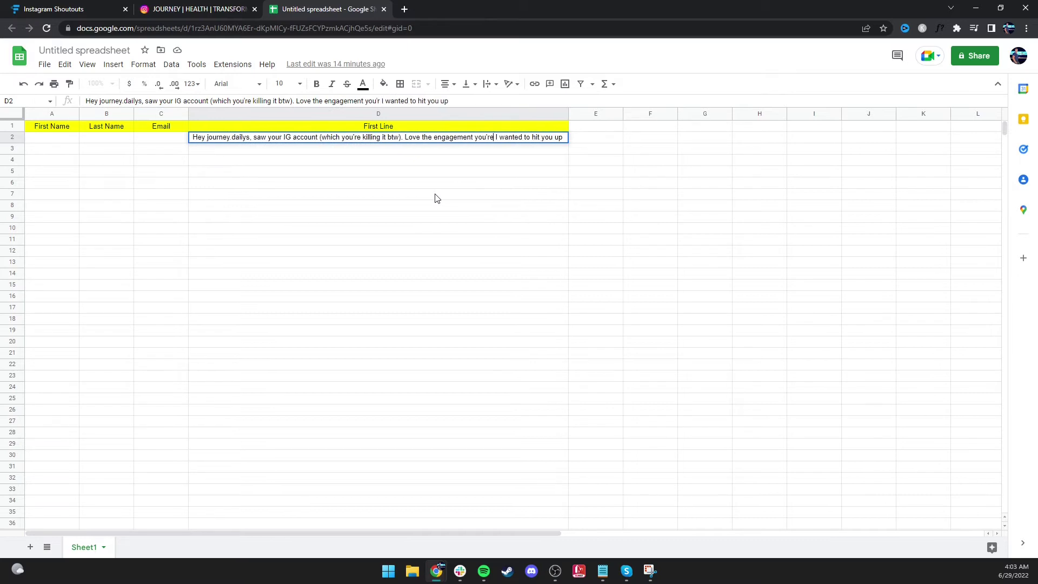
type("ing plus the be")
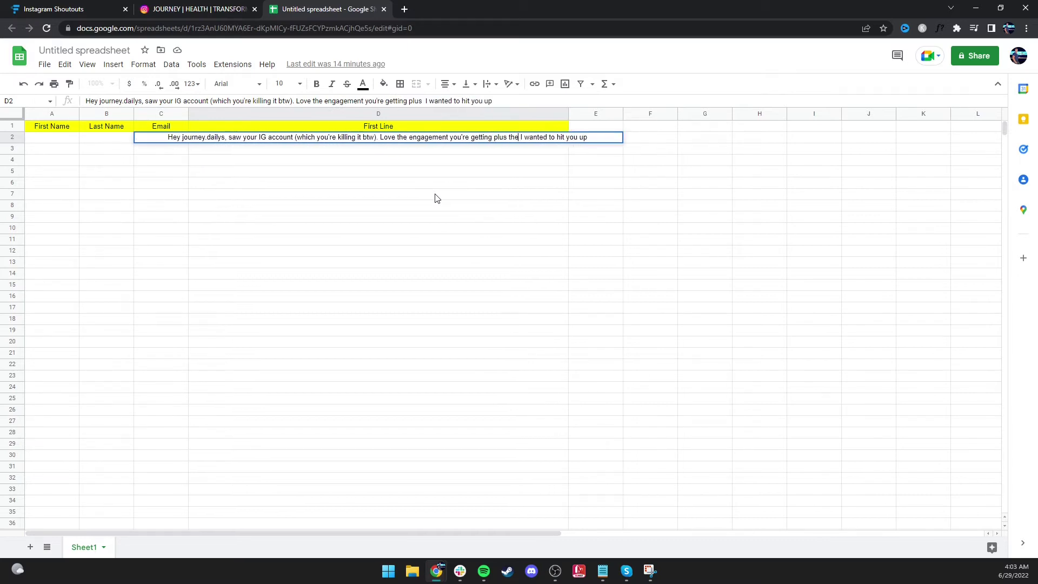
type("fore and after pic")
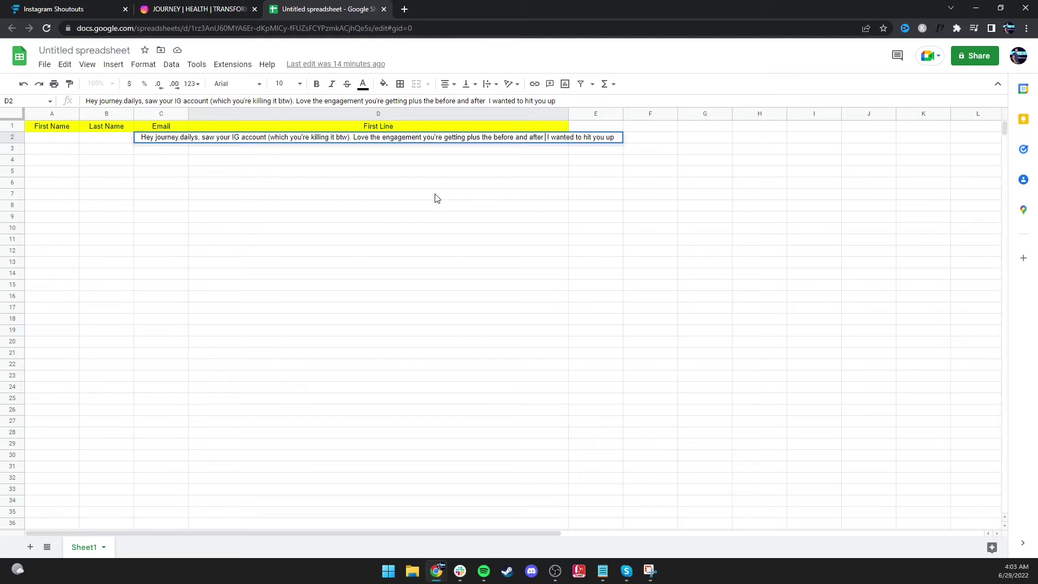
type("s are")
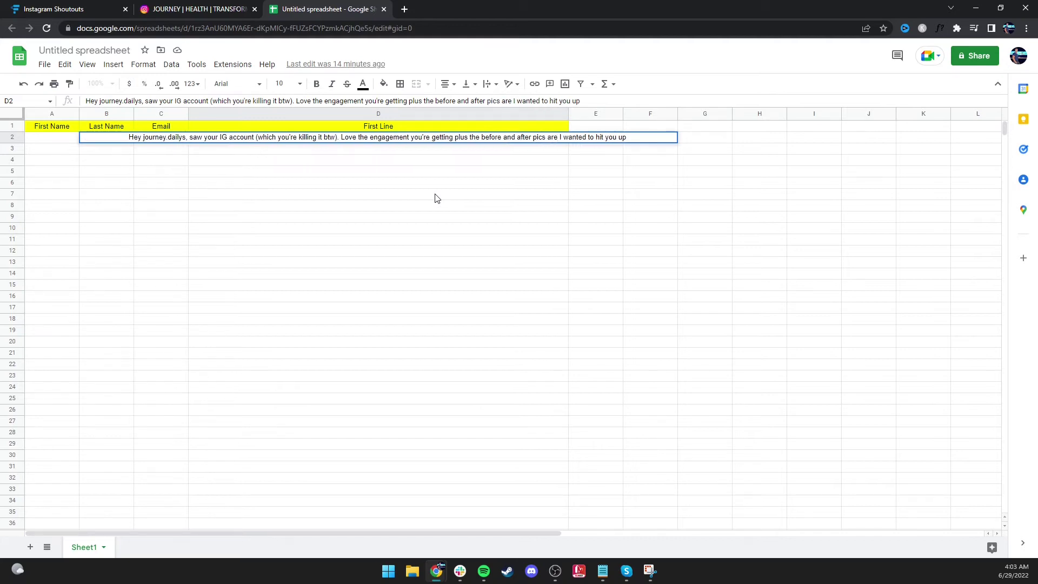
type(" awesome.")
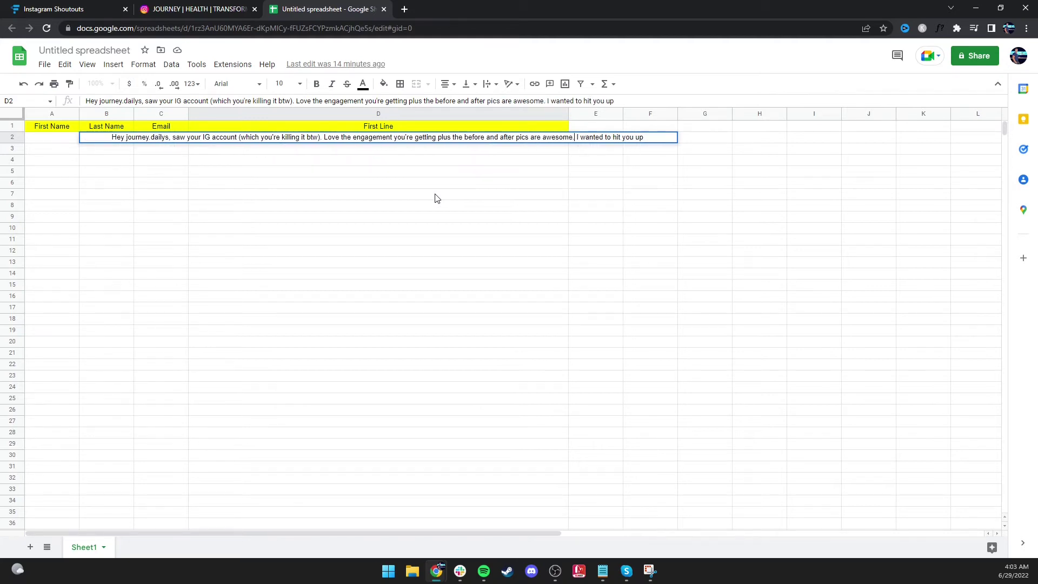
key("Return")
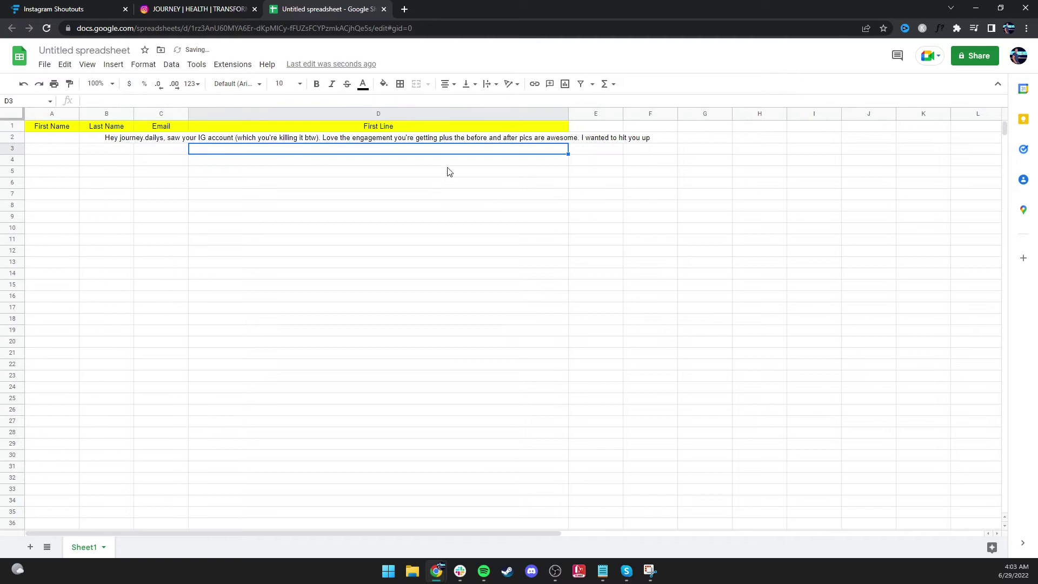
Left-align D2, widen column D, and select the trailing phrase 'I wanted to hit you up'
left_click(441, 139)
left_click(448, 84)
left_click(450, 102)
left_click(479, 210)
left_click_drag(568, 114, 743, 113)
left_click(639, 298)
double_click(663, 138)
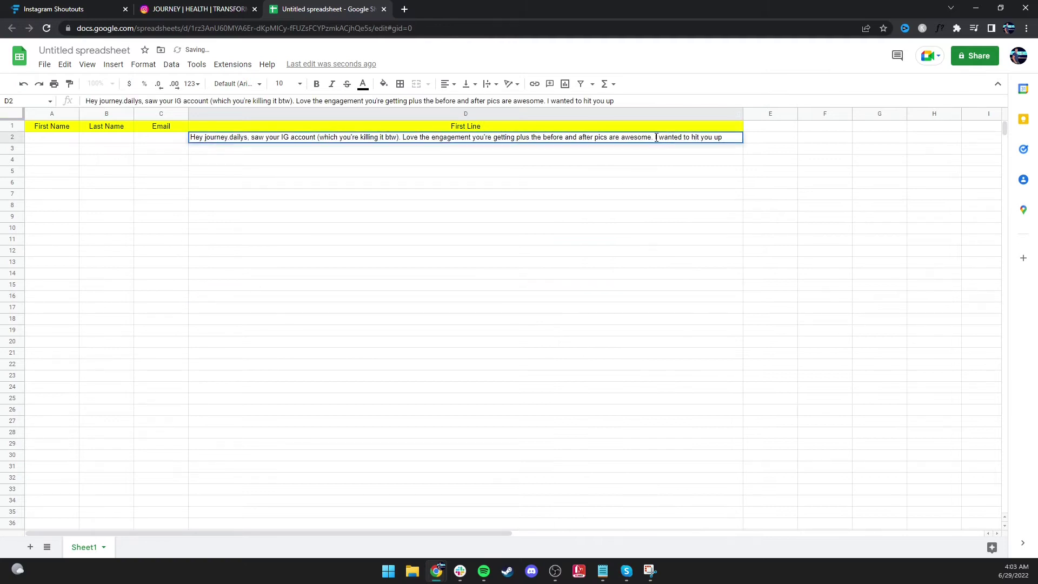
left_click_drag(656, 137, 726, 138)
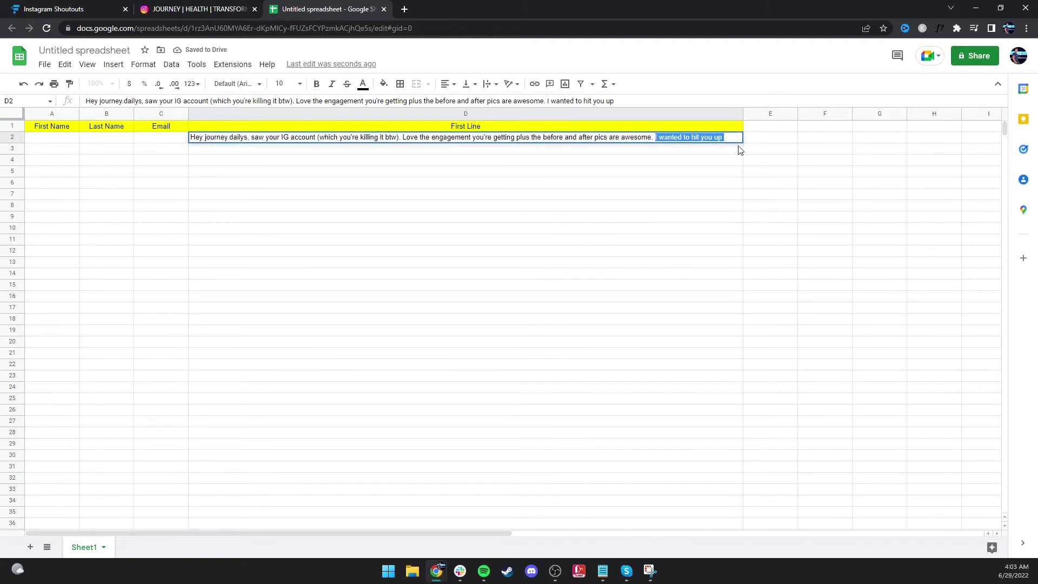
Trim D2 to end at 'awesome.' and copy the yellow D1 header into E1
key("BackSpace")
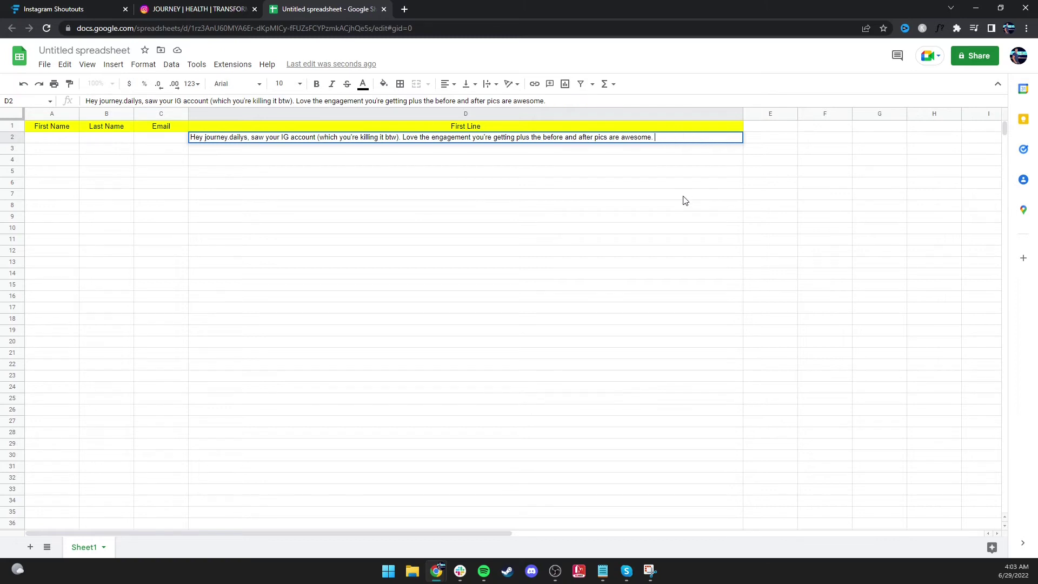
left_click(685, 201)
left_click(606, 126)
key("ctrl+c")
left_click(770, 129)
key("ctrl+v")
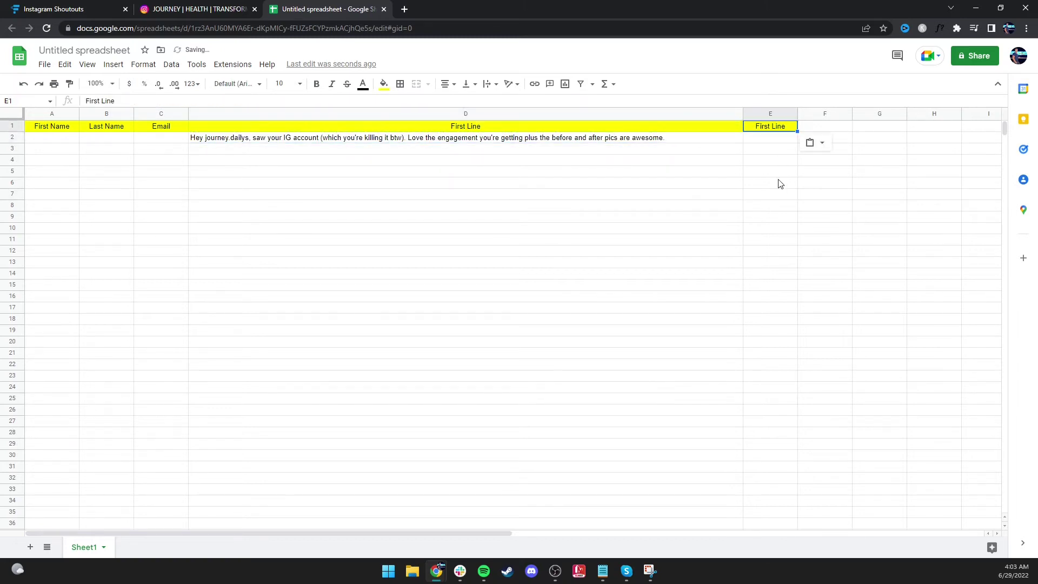
left_click(778, 186)
Rename the E1 header to 'What you do'
double_click(796, 129)
key("ctrl+a")
type("C")
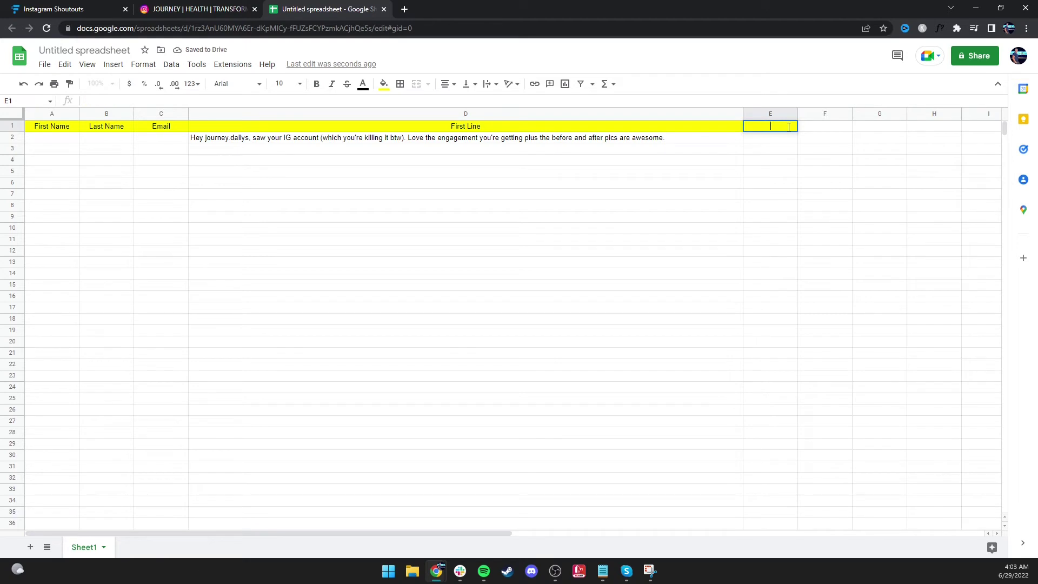
type("What you do")
left_click(775, 177)
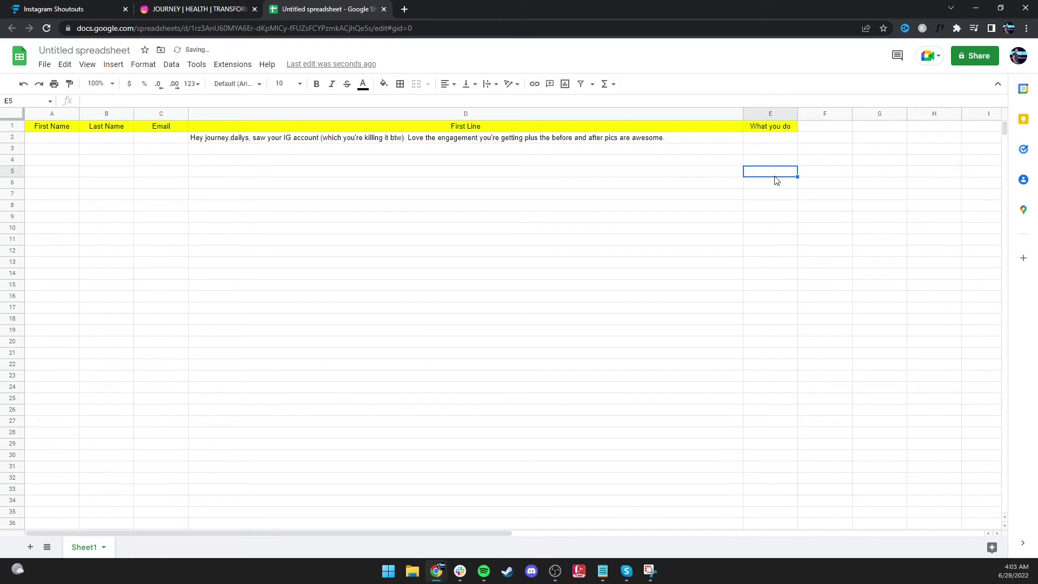
left_click(775, 130)
left_click(476, 140)
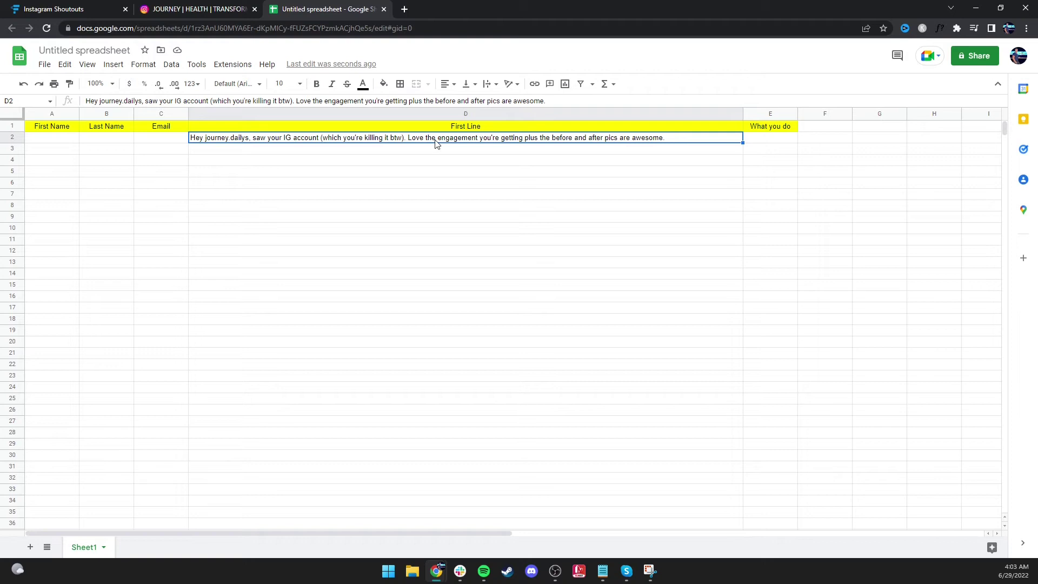
Browse the Instagram profile's posts, open the LeanBiome bio link, and return to the spreadsheet
left_click(230, 11)
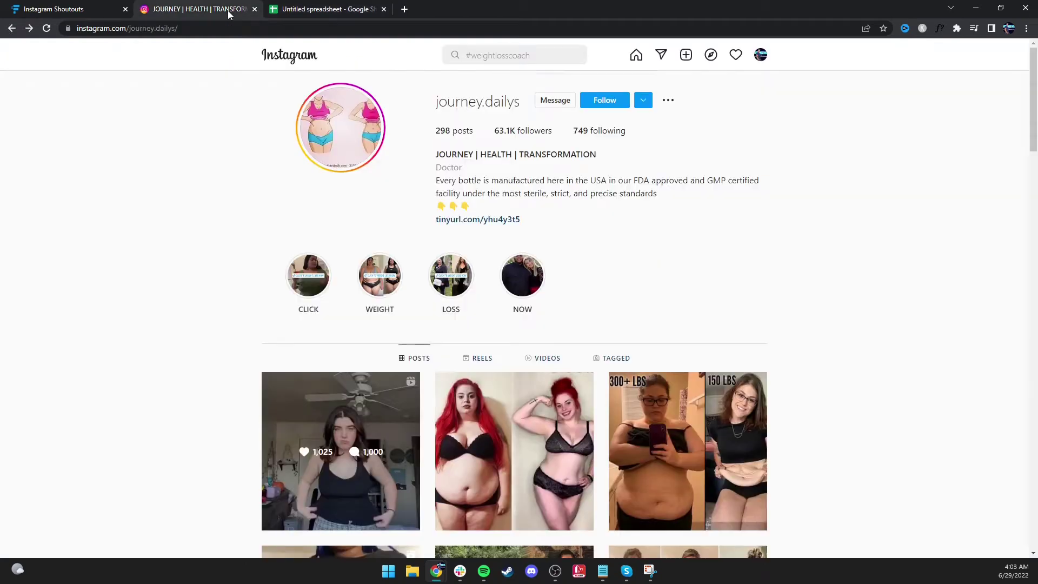
scroll(557, 295, "down", 4)
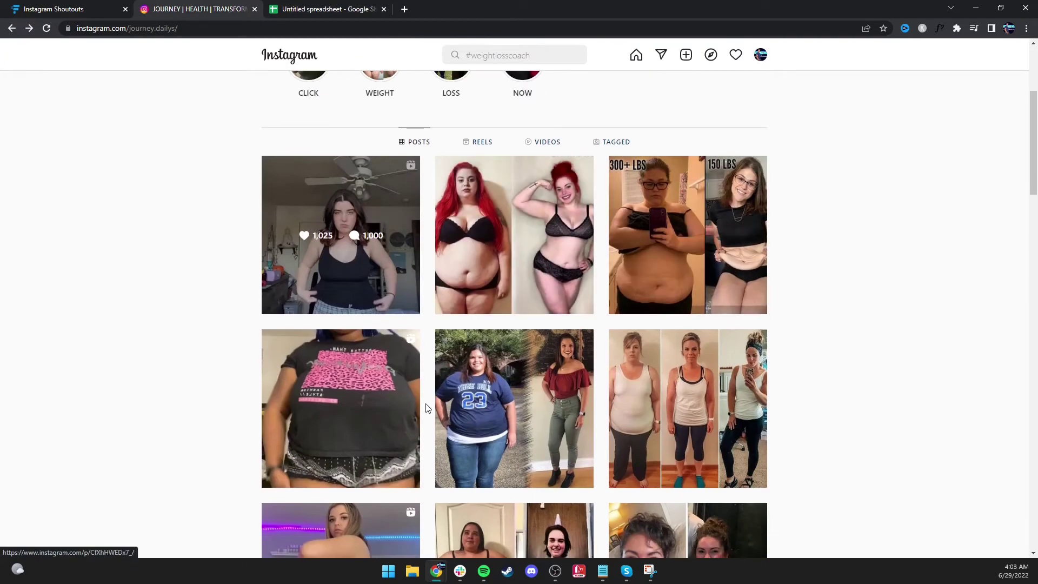
scroll(687, 406, "down", 4)
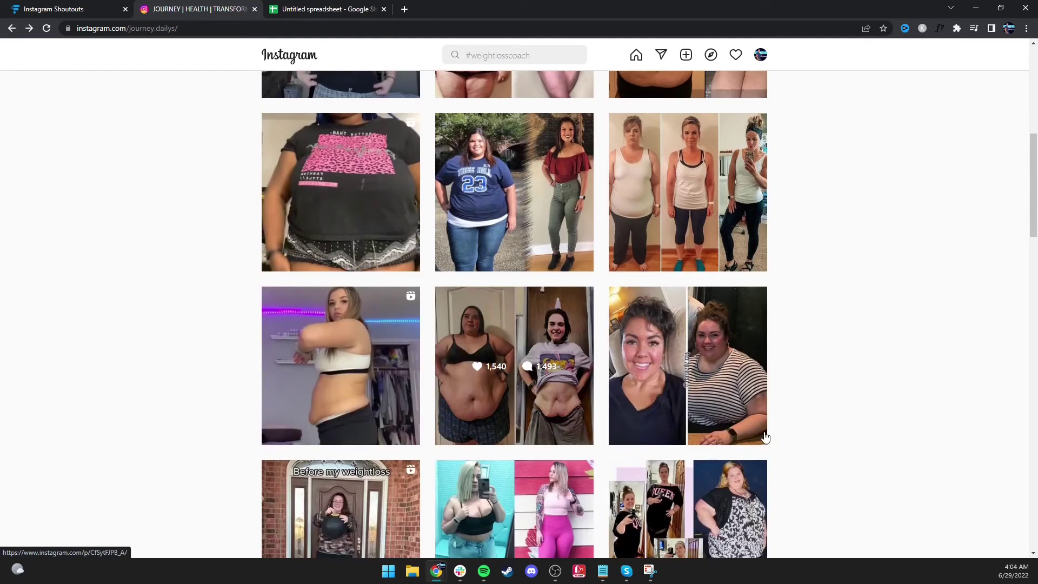
scroll(848, 452, "down", 5)
scroll(378, 460, "up", 12)
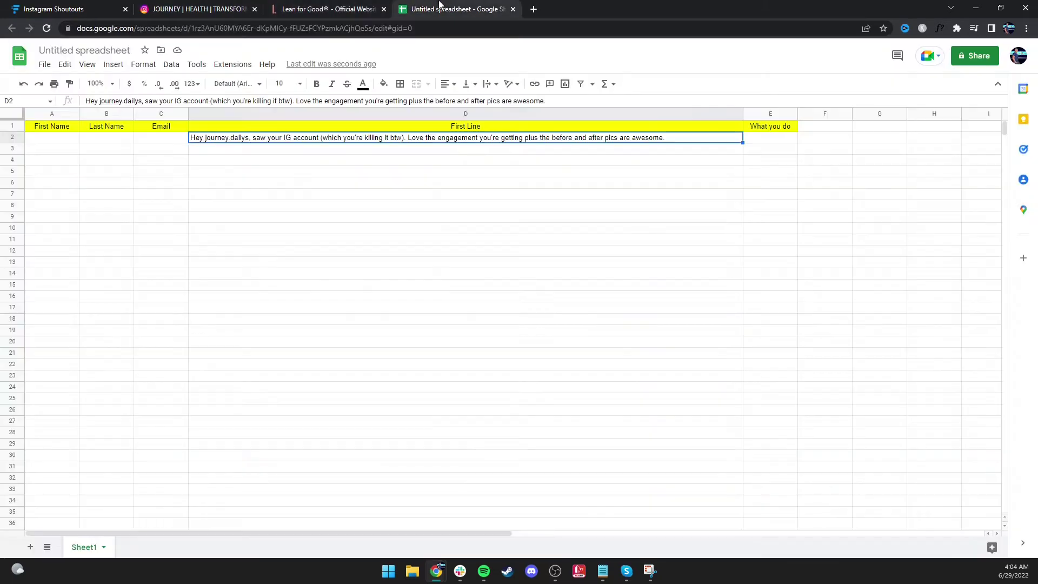
left_click(440, 9)
Rewrite D2 so it ends 'Love you're supplement you're promoting.' instead of the pics compliment
double_click(488, 141)
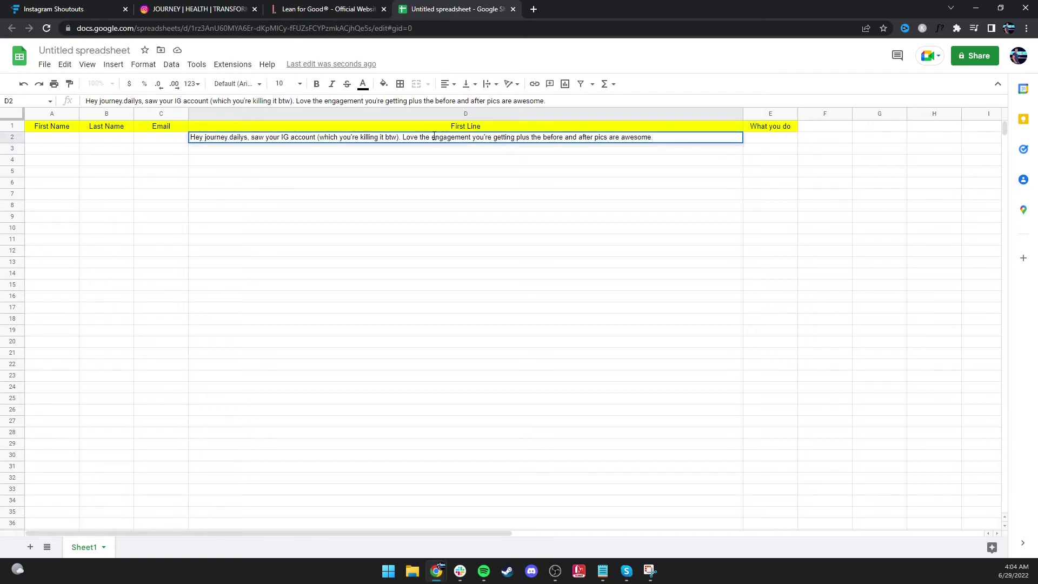
left_click_drag(438, 139, 474, 141)
key("BackSpace")
key("BackSpace")
key("BackSpace")
key("BackSpace")
key("BackSpace")
key("BackSpace")
type("you're suppl")
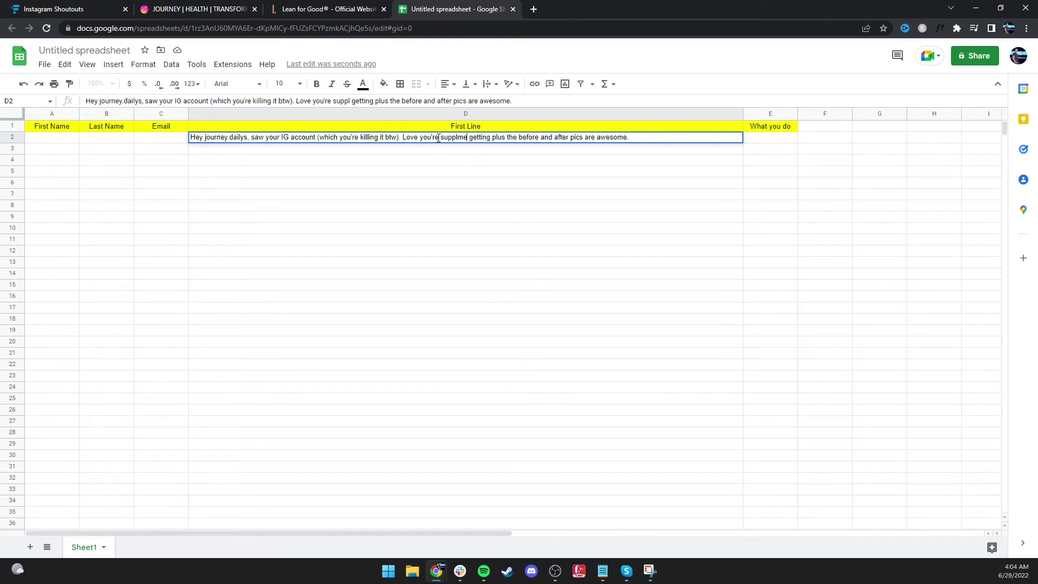
type("ement you'")
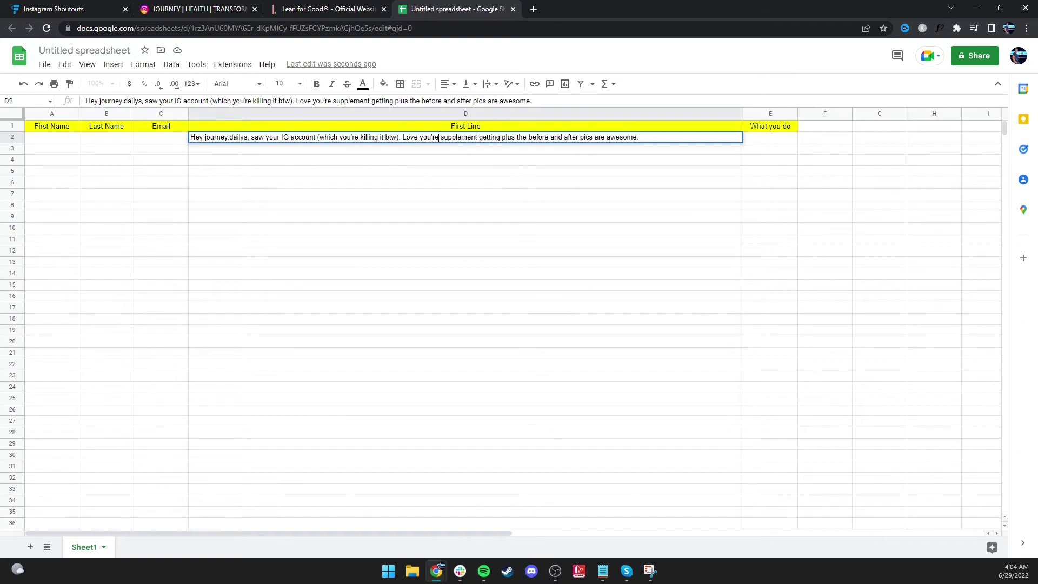
type("re promoting.")
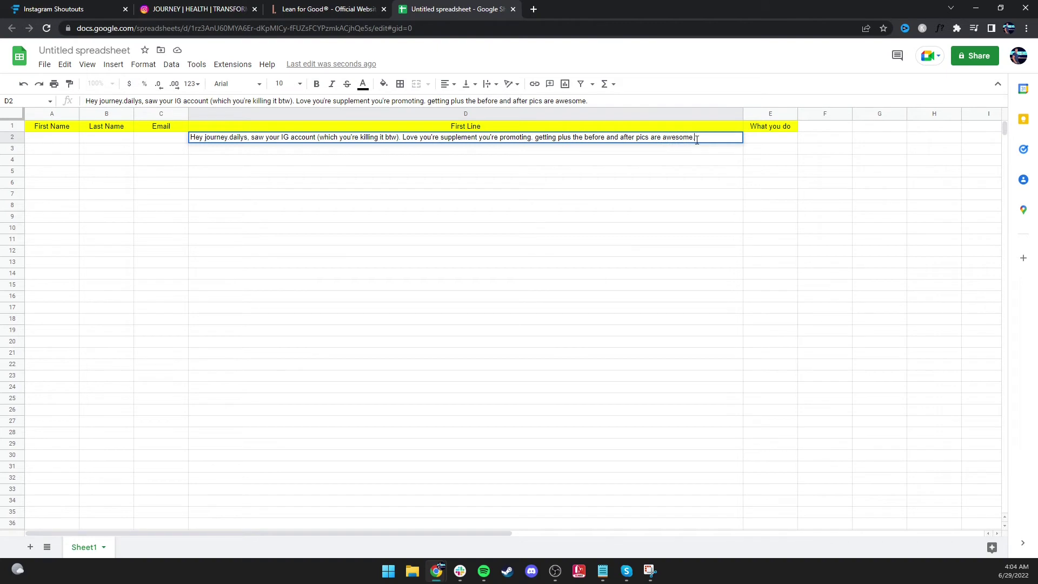
left_click_drag(695, 137, 533, 139)
key("BackSpace")
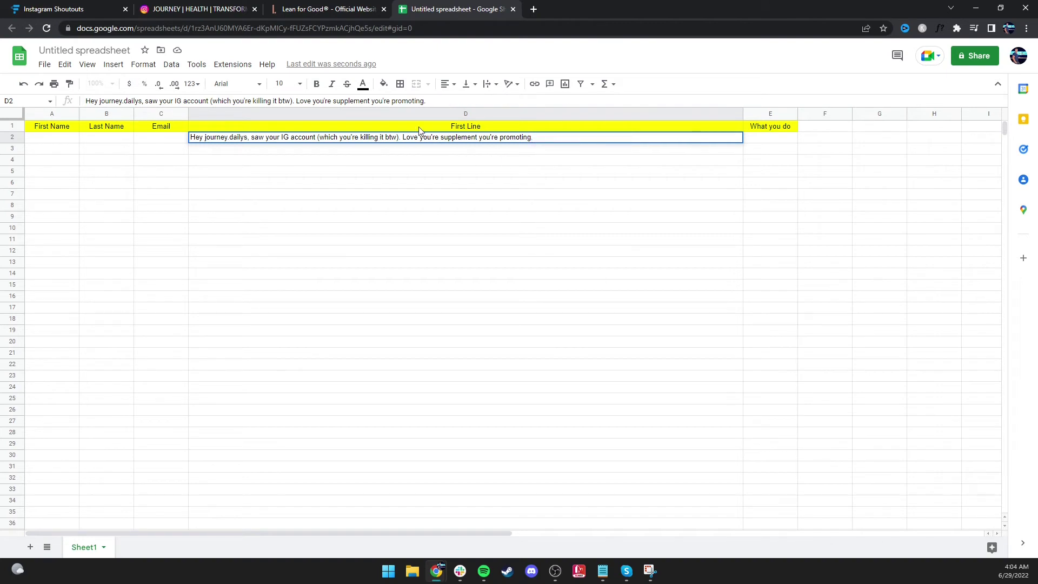
left_click(419, 130)
Narrow column D to fit the shorter D2 sentence
left_click(434, 137)
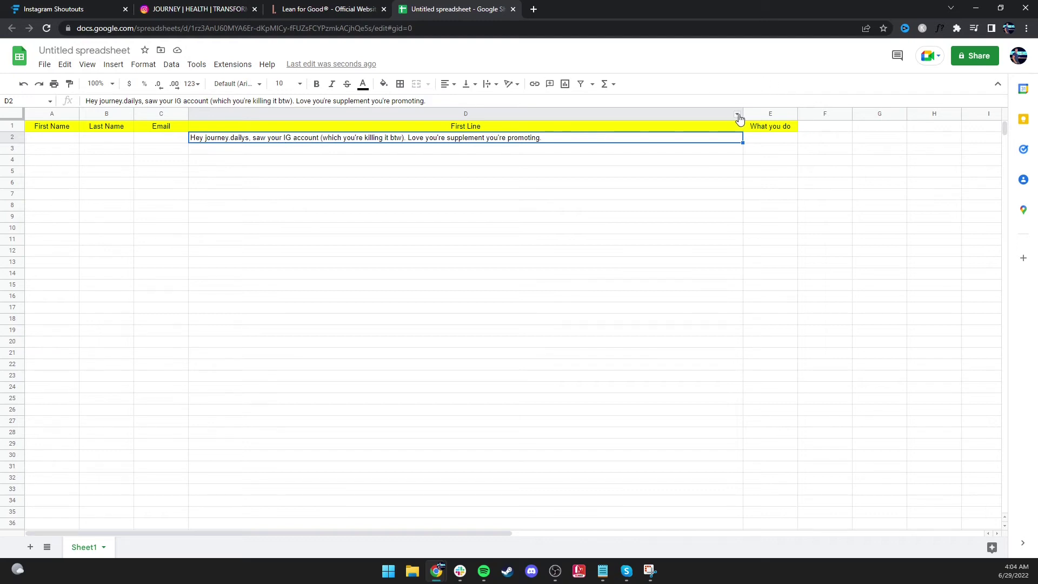
left_click_drag(742, 113, 550, 114)
left_click(572, 199)
left_click(392, 138)
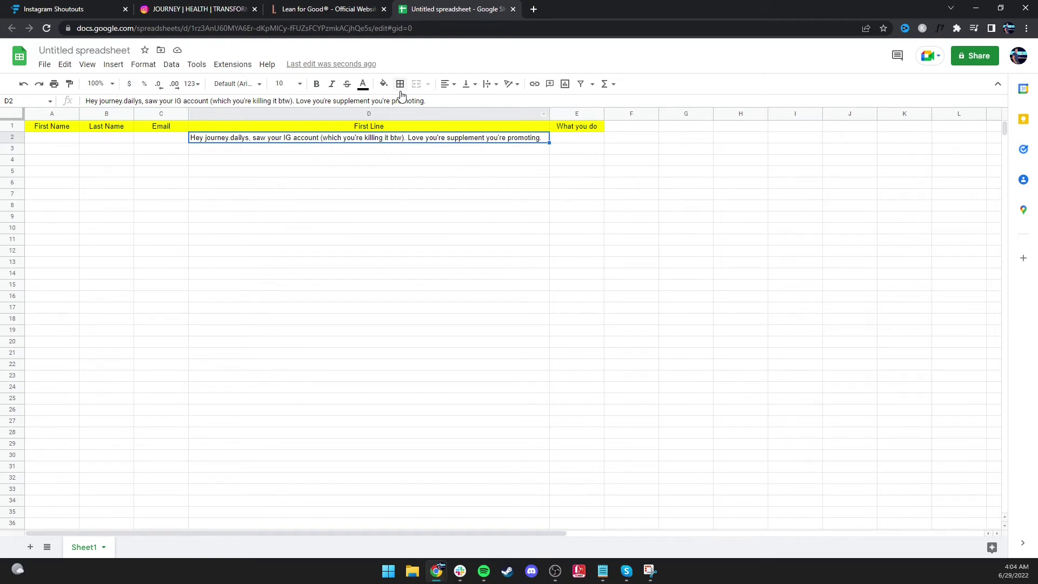
Write the E2 pitch about losing 8 pounds in 10 days intermittent fasting, and widen column E
left_click(556, 142)
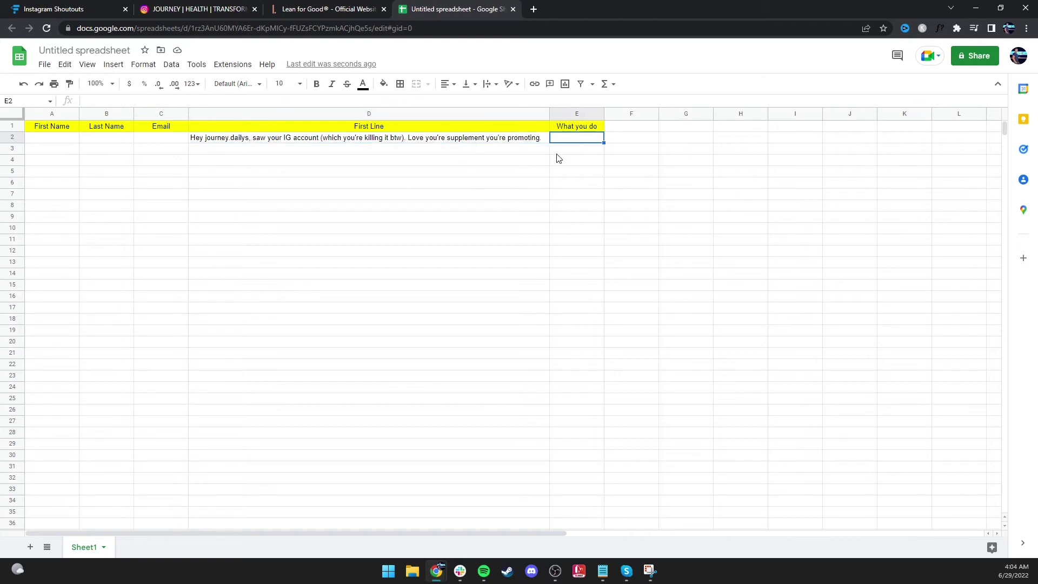
type("Any")
type("way, we")
type("I")
type(" promote ")
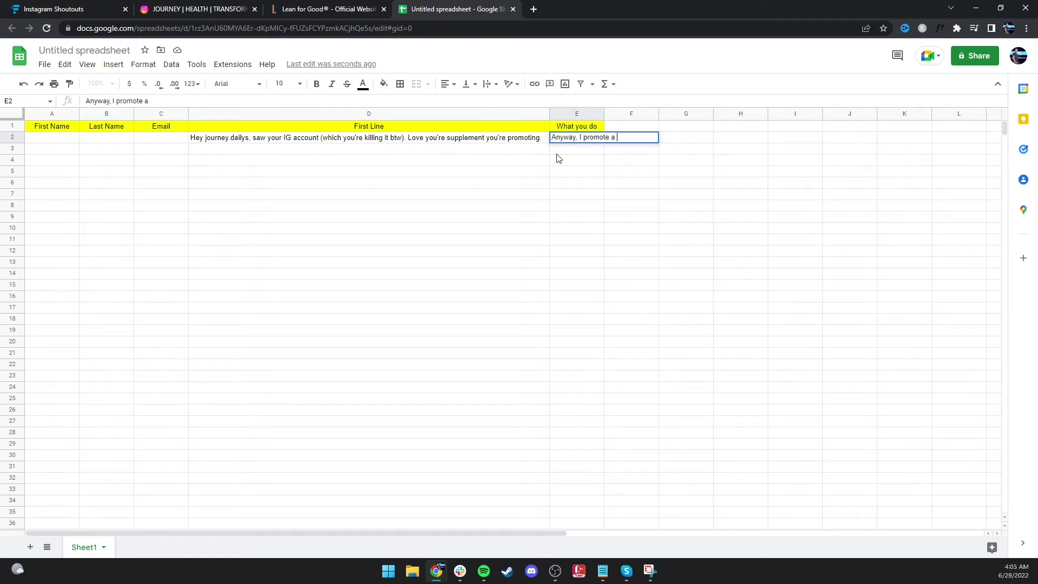
type("a weight loss program")
type(" teach ho")
type("ign how")
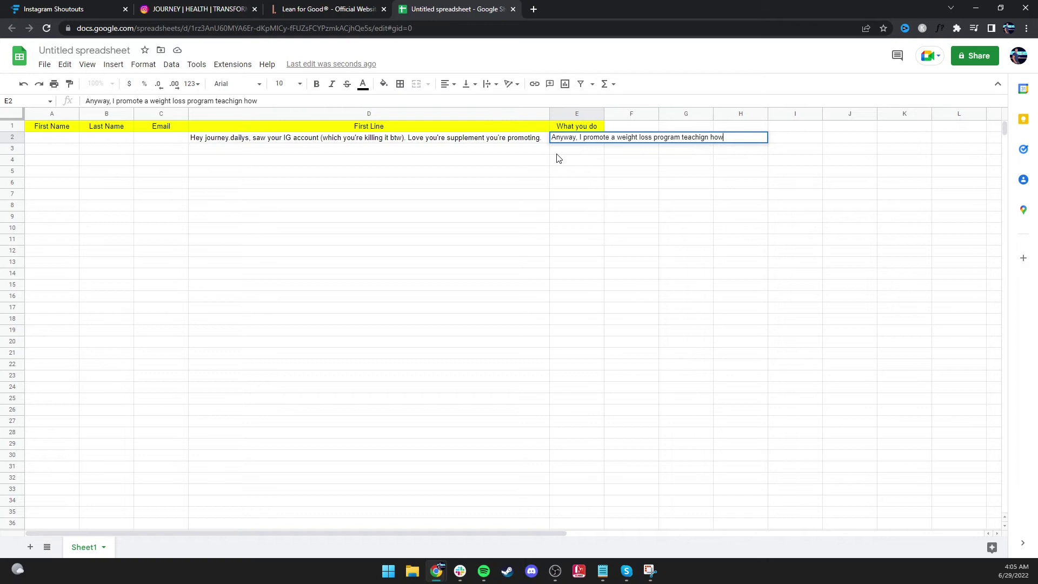
key("BackSpace")
key("BackSpace")
key("BackSpace")
key("BackSpace")
key("BackSpace")
key("BackSpace")
key("BackSpace")
type("ing how I lost 8 poutnun")
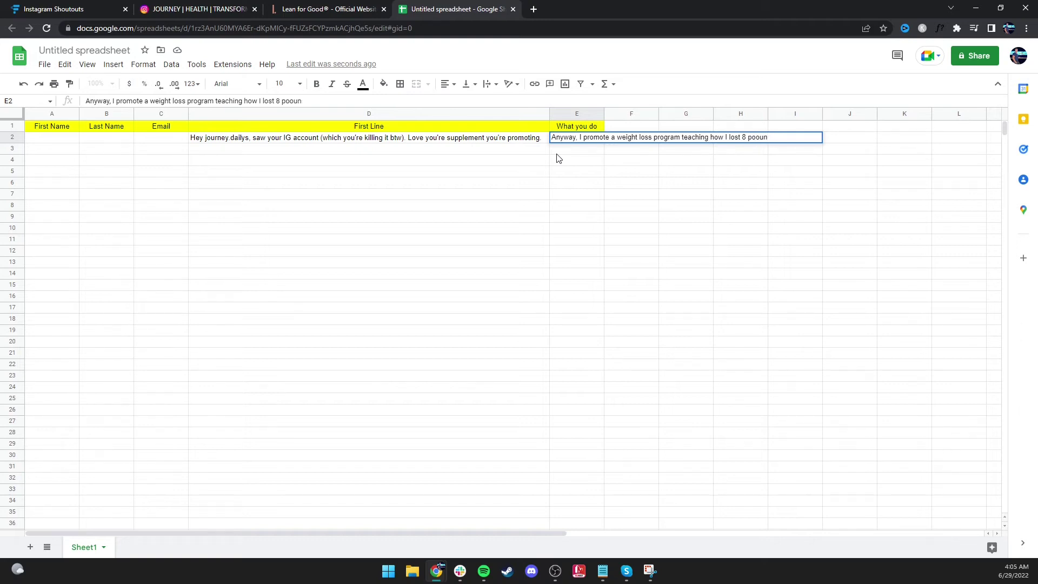
type("ds in 10 days intermittent fasting.")
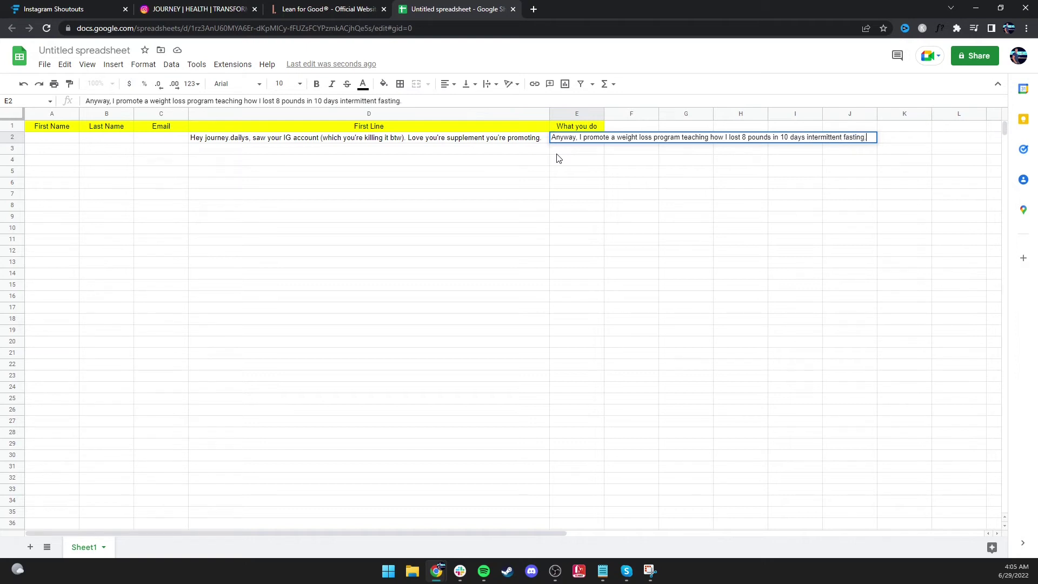
left_click_drag(603, 114, 879, 114)
left_click(908, 129)
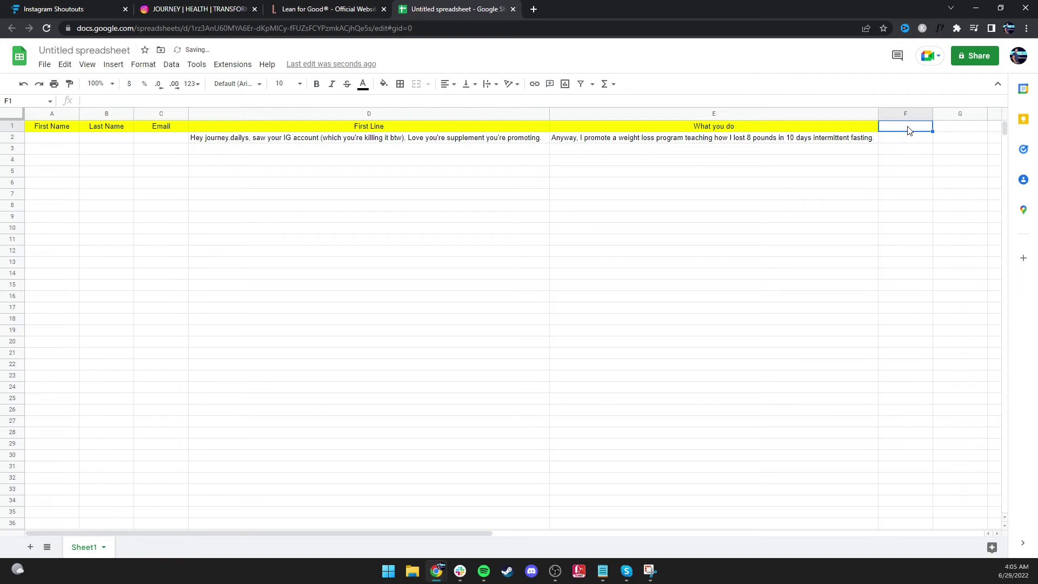
Fill F1 yellow and title it 'CTA'
left_click(384, 83)
left_click(425, 184)
left_click(713, 205)
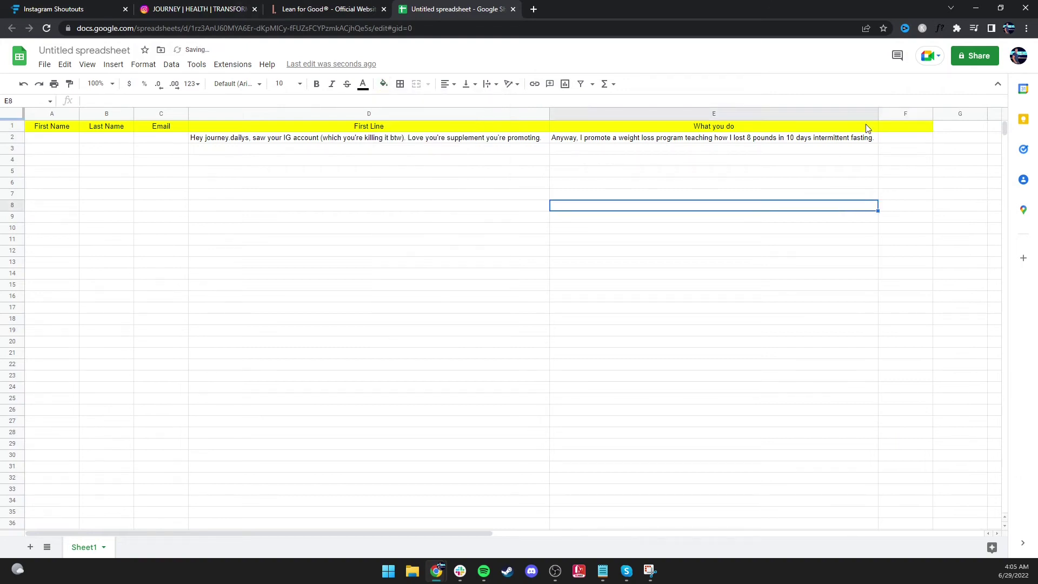
left_click(884, 128)
type("CTA")
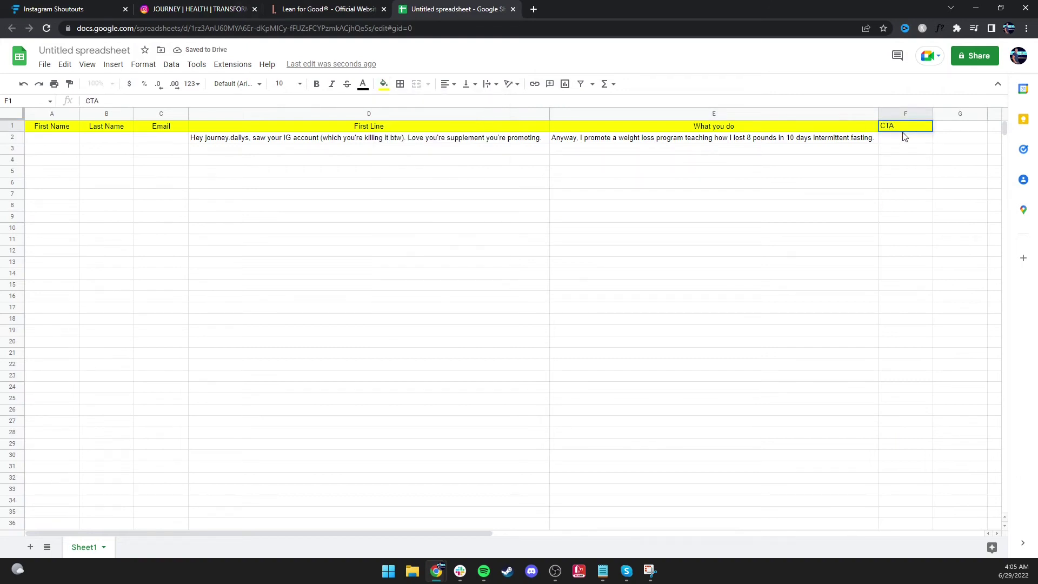
key("Return")
Begin F2 with 'Would you interested in promoting it for'
type("Would ")
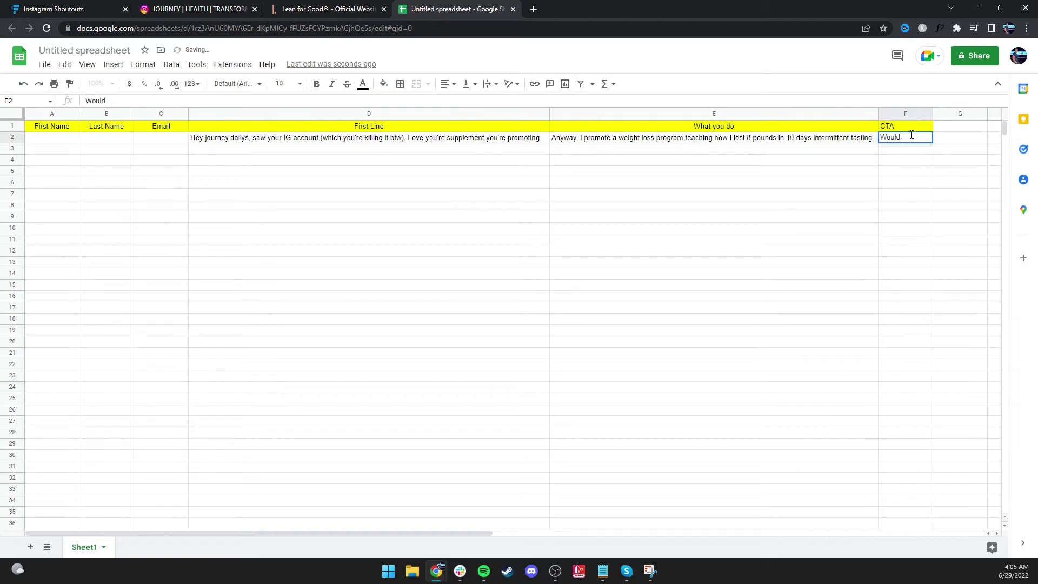
type("you interested in prom")
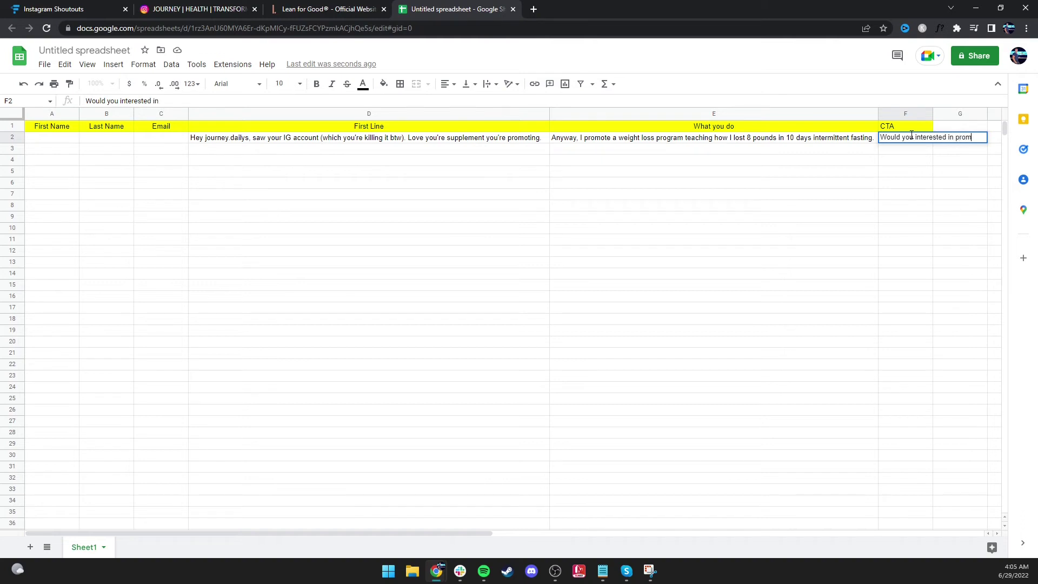
type("oting it fro")
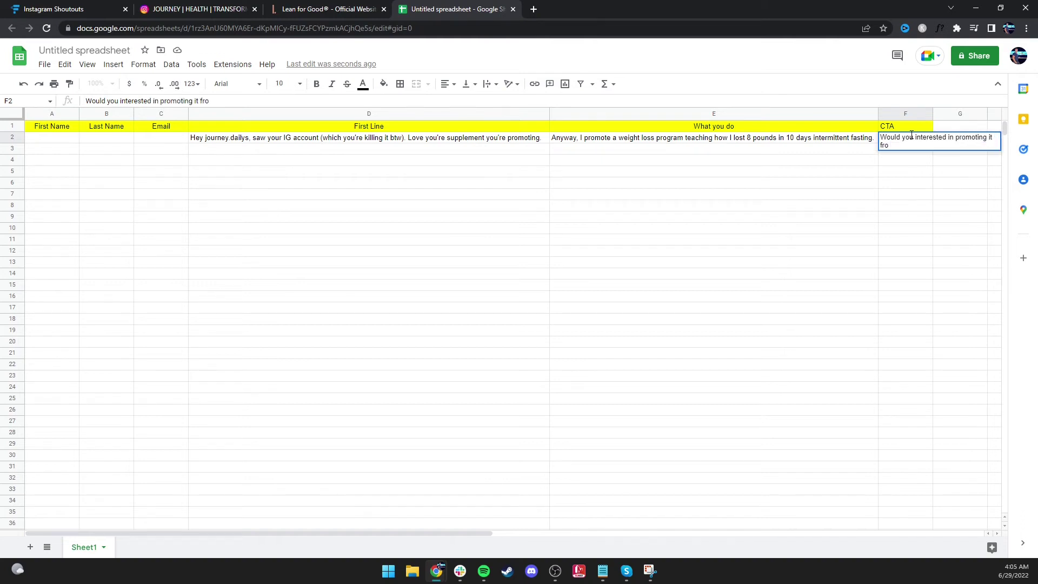
key("BackSpace")
key("BackSpace")
type("or")
Insert 'be' in F2 and add the 80% commission offer with front-end money going to affiliates
left_click(912, 137)
type("be")
left_click(914, 149)
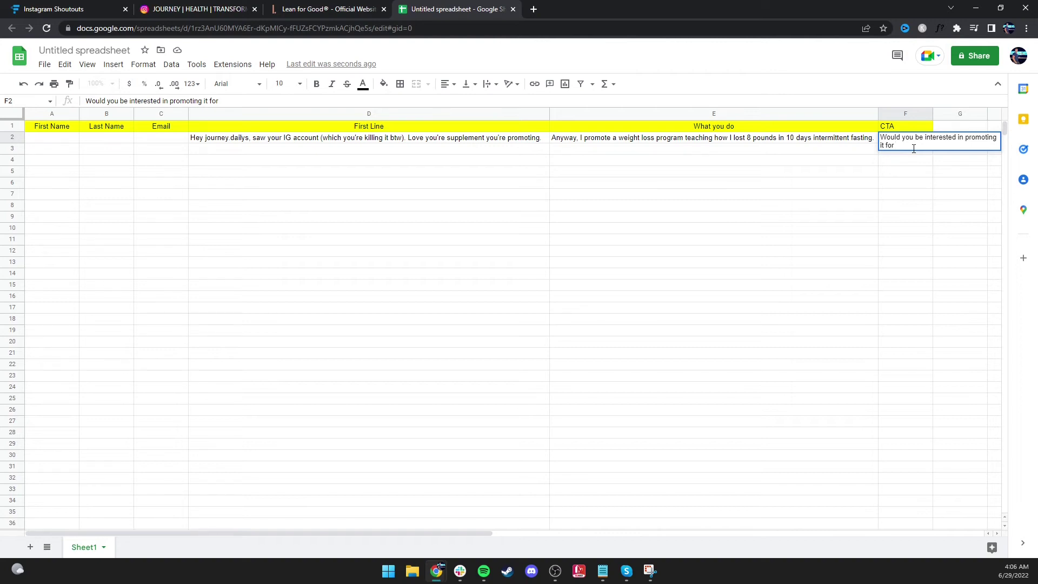
type("80% commission? We")
key("BackSpace")
key("BackSpace")
key("BackSpace")
type("We make our mo")
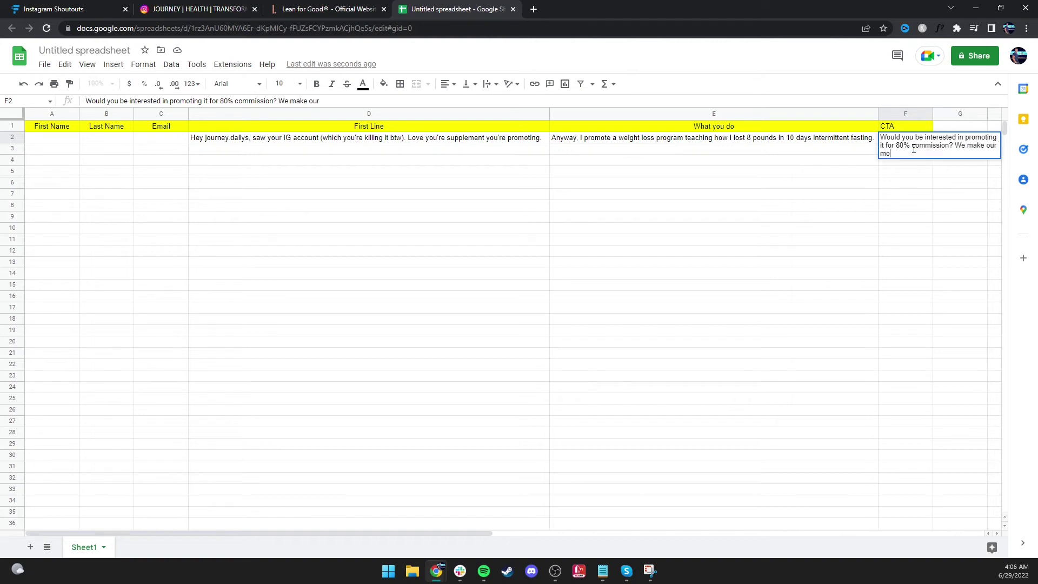
type("ney on the backend ")
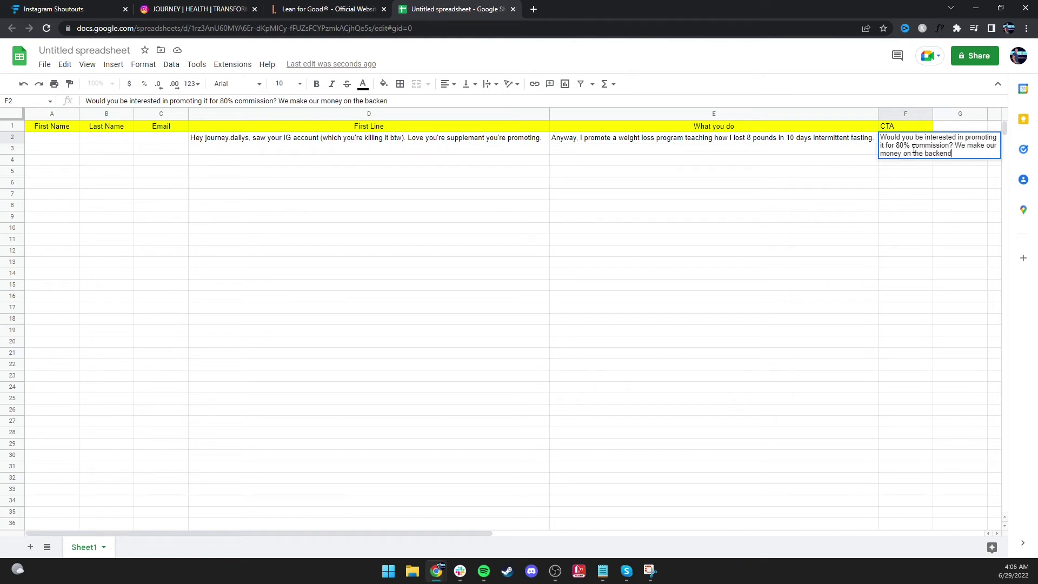
type("and give all of our affilia")
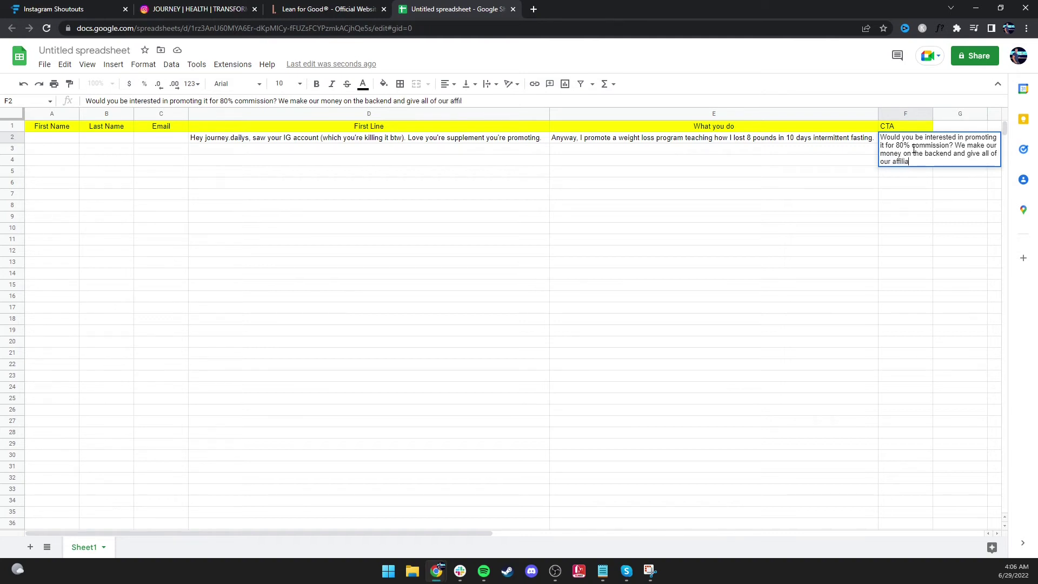
type("tes teh")
key("BackSpace")
key("BackSpace")
type("he majority of the front end money. Let me kn")
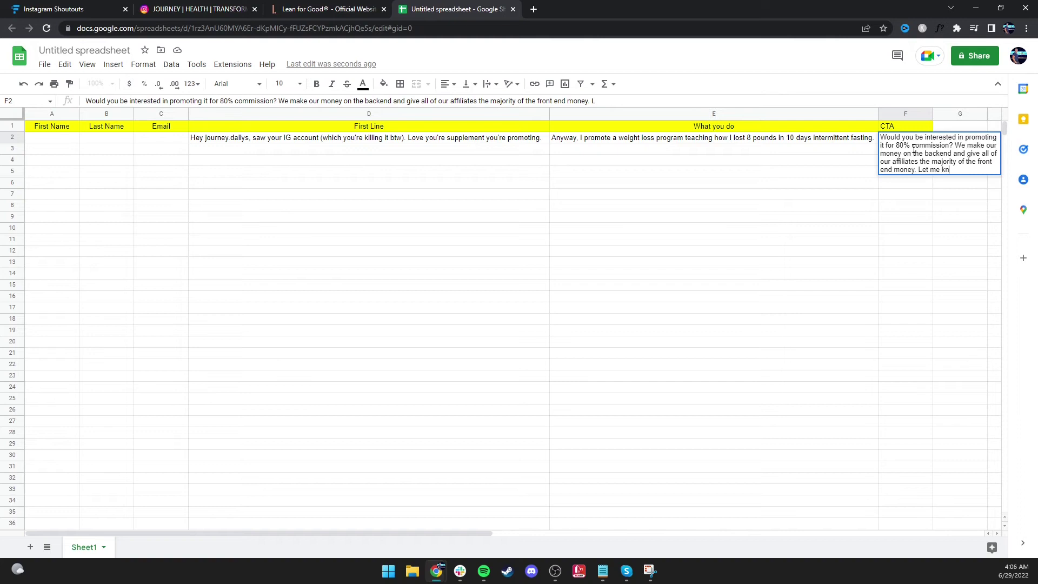
type("ow if you'd be interested!")
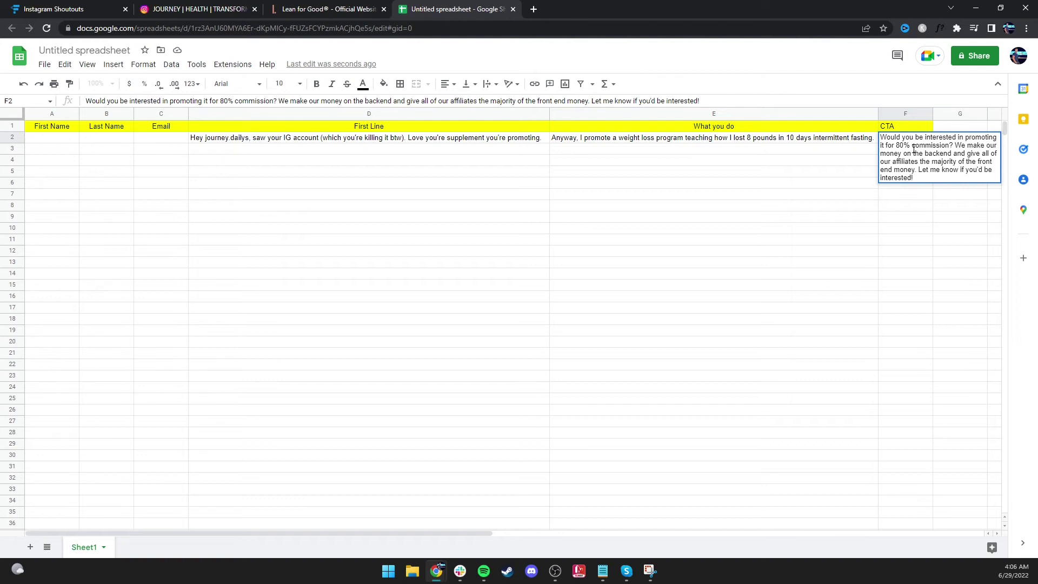
Auto-fit column F to the CTA message in F2, then review the First Line message in D2
left_click(929, 206)
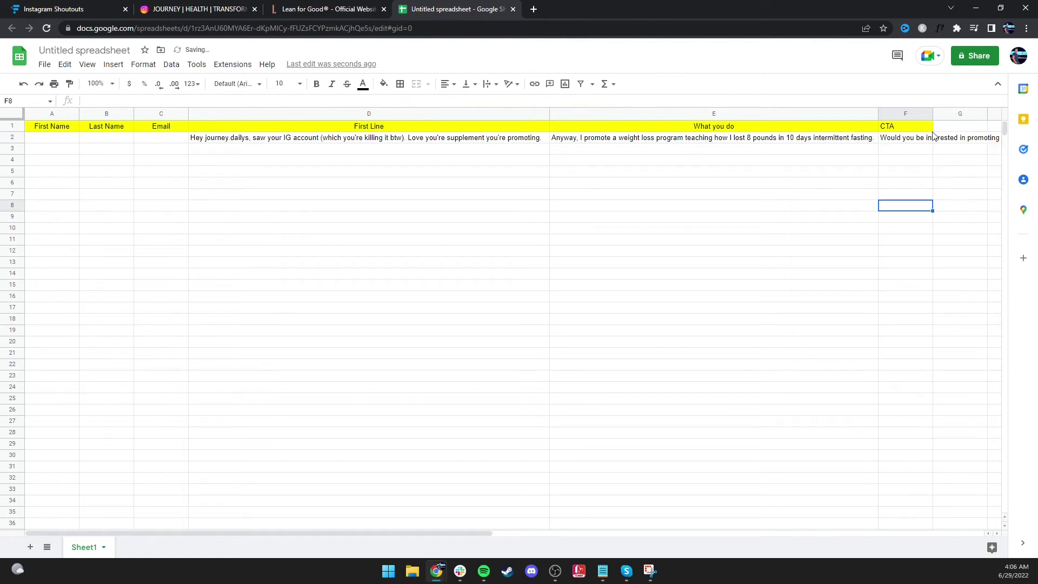
double_click(932, 113)
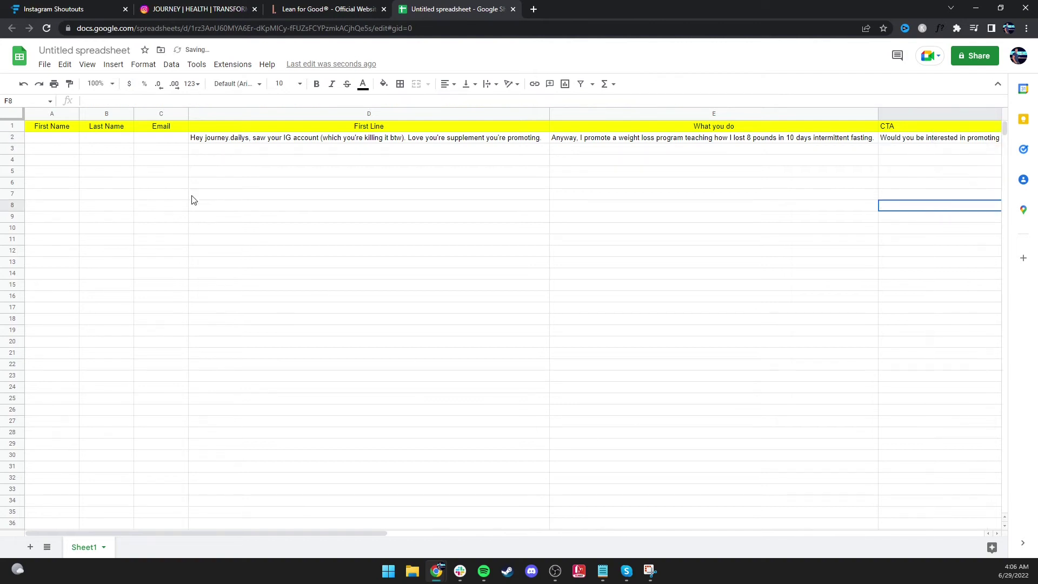
left_click(258, 138)
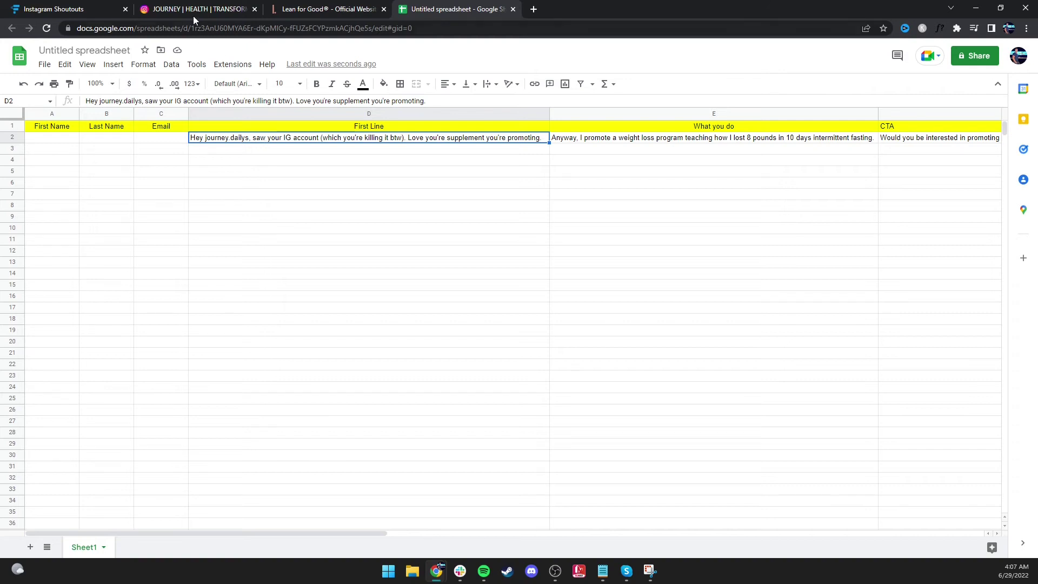
triple_click(228, 138)
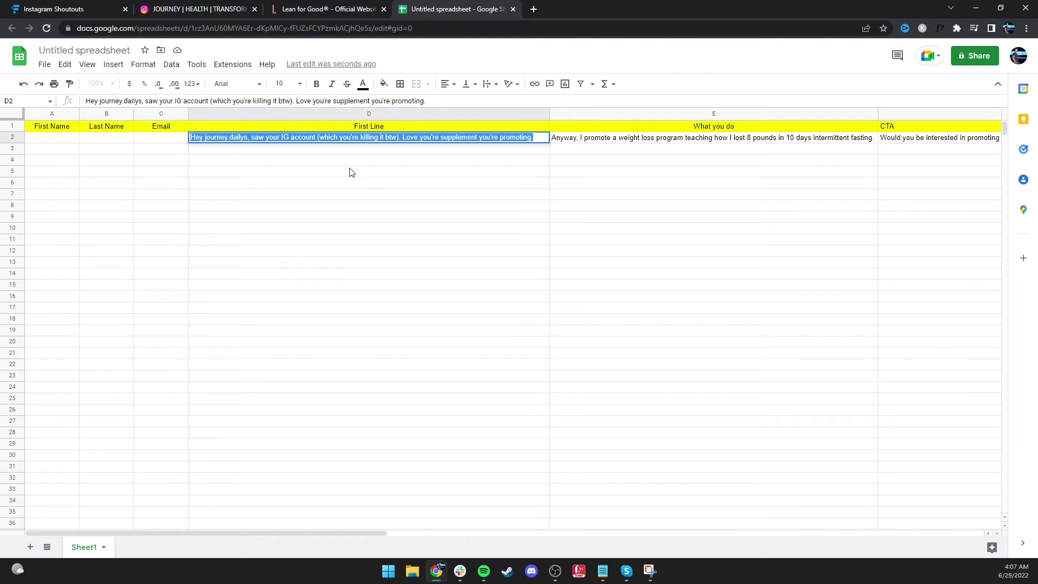
left_click(337, 153)
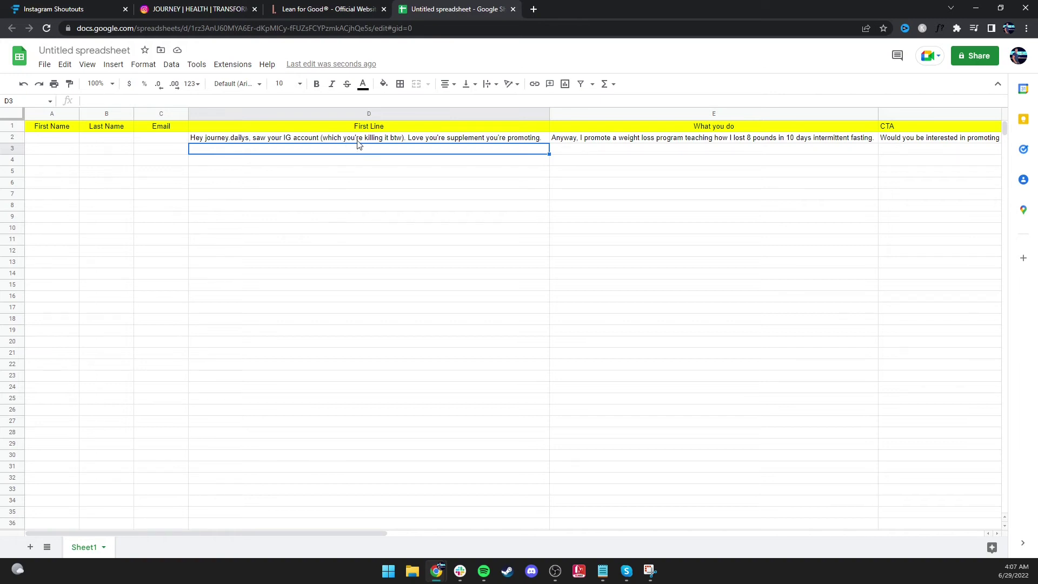
Review the What you do text in E2 and the CTA message in F2
left_click(612, 140)
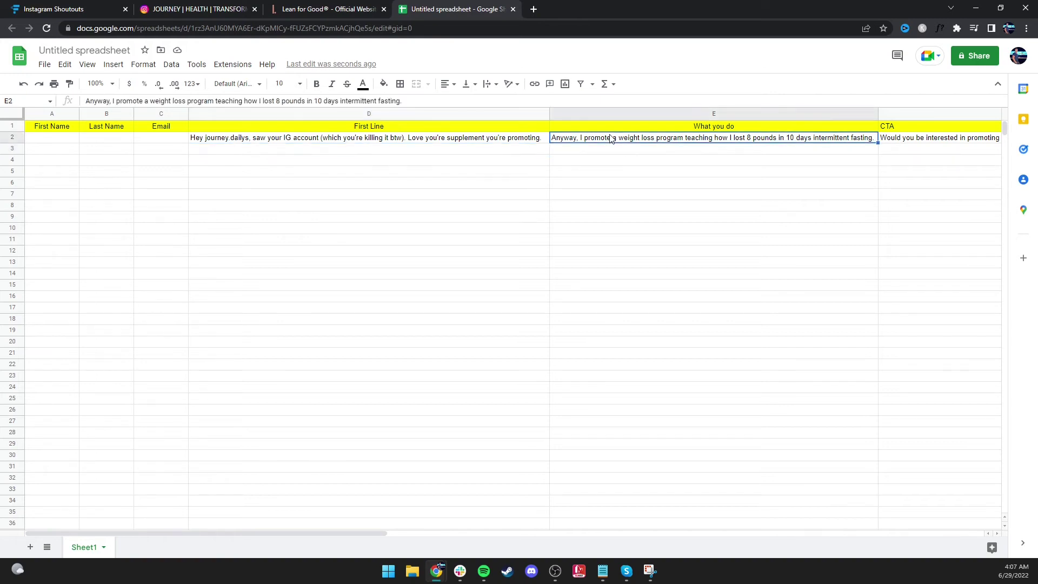
left_click(922, 142)
triple_click(902, 144)
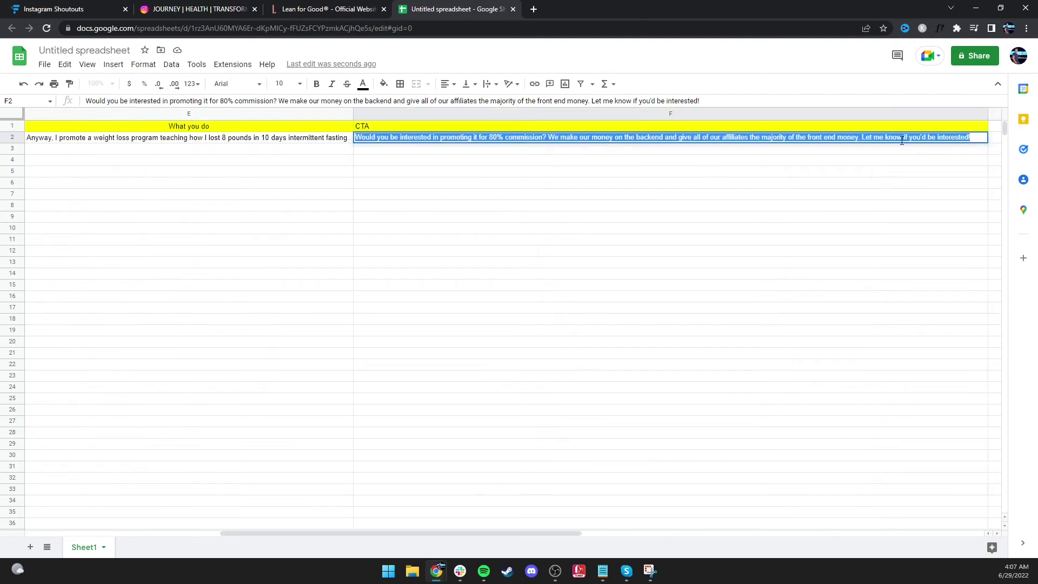
left_click(543, 137)
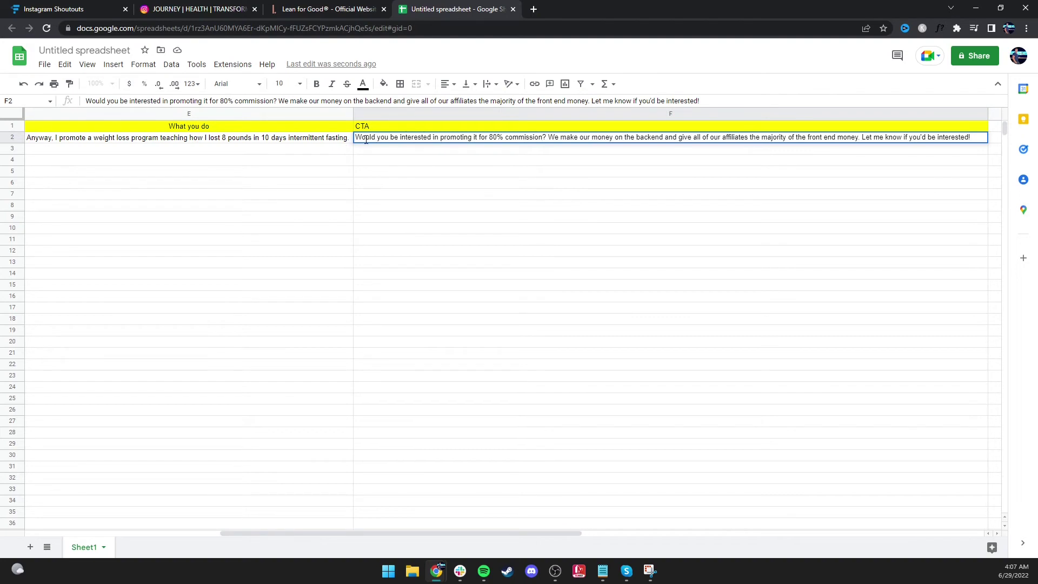
left_click(313, 163)
Append "It's a $47 product." to the What you do text in E2 and widen column E
left_click(310, 142)
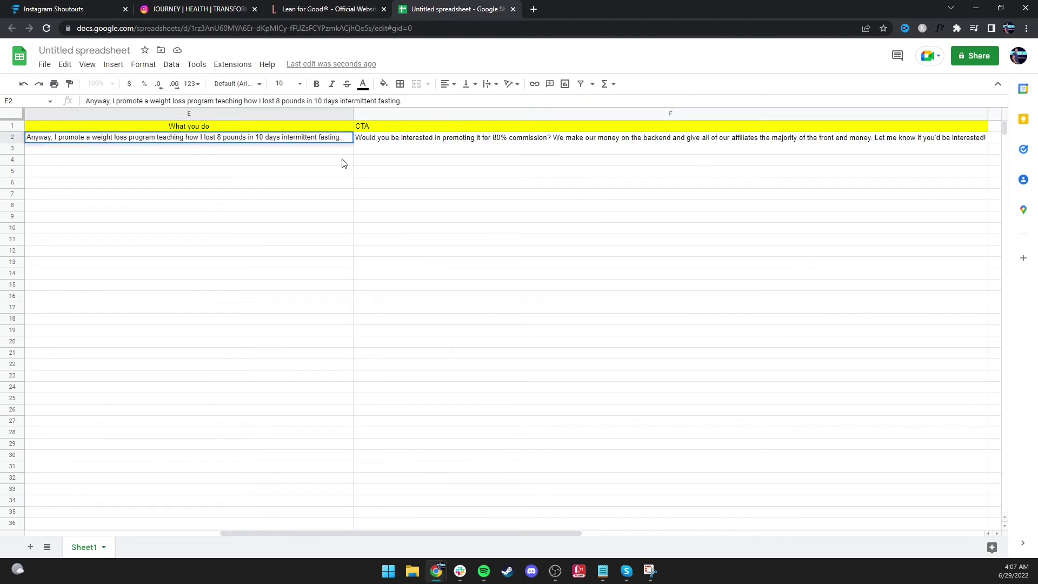
type("It's a $5")
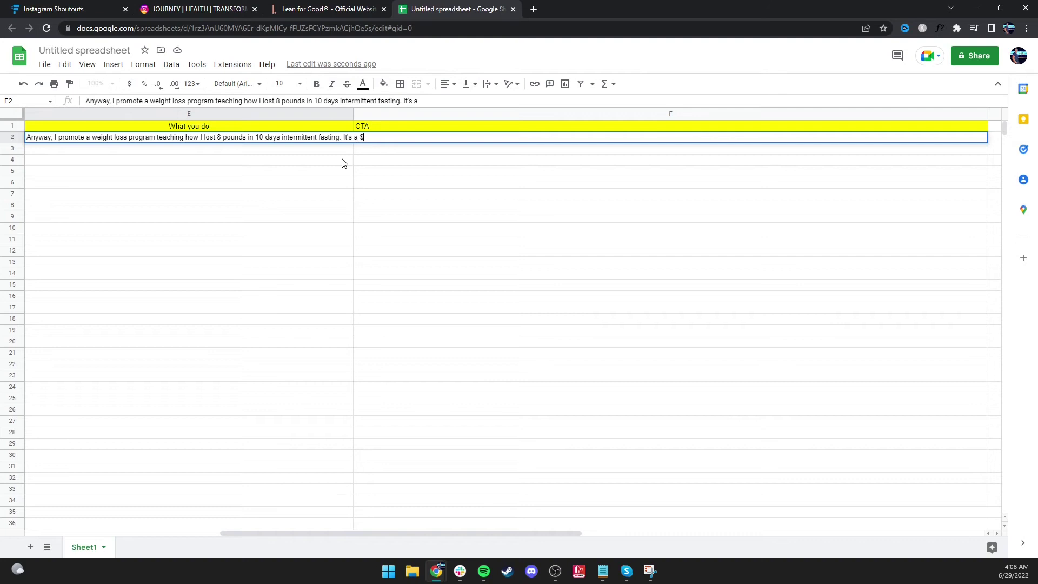
key("BackSpace")
type("47 product.")
left_click(342, 162)
left_click_drag(353, 113, 411, 194)
left_click(407, 194)
Insert "($35)" after the 80% commission in the F2 CTA message
left_click(484, 139)
double_click(573, 140)
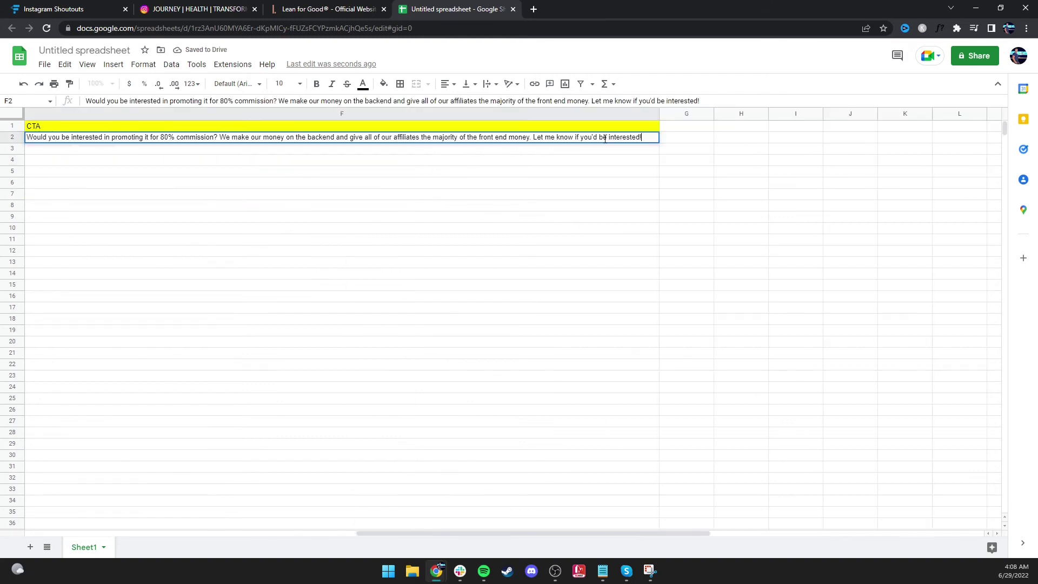
left_click(214, 138)
type("($")
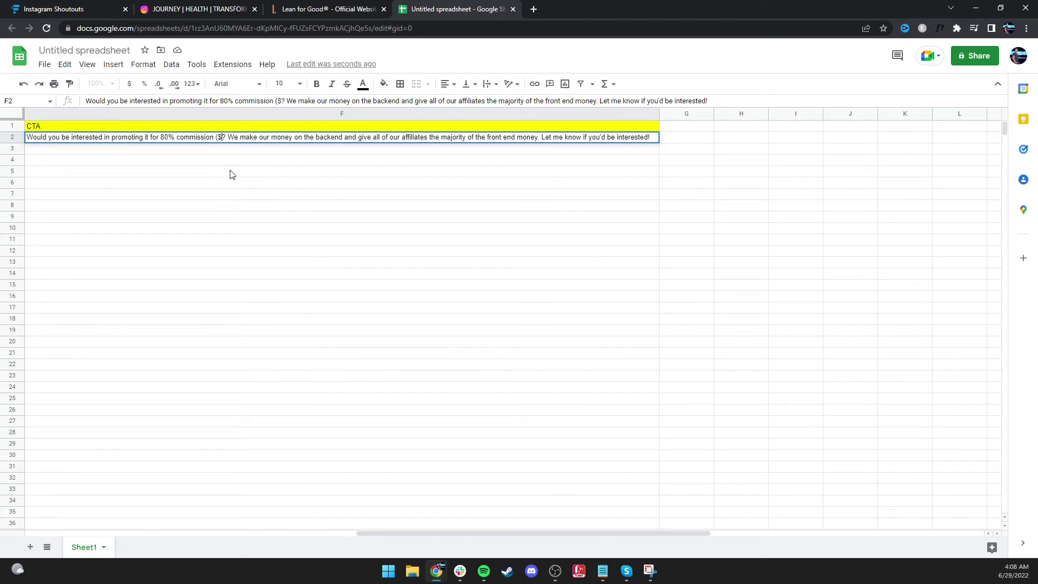
type("8")
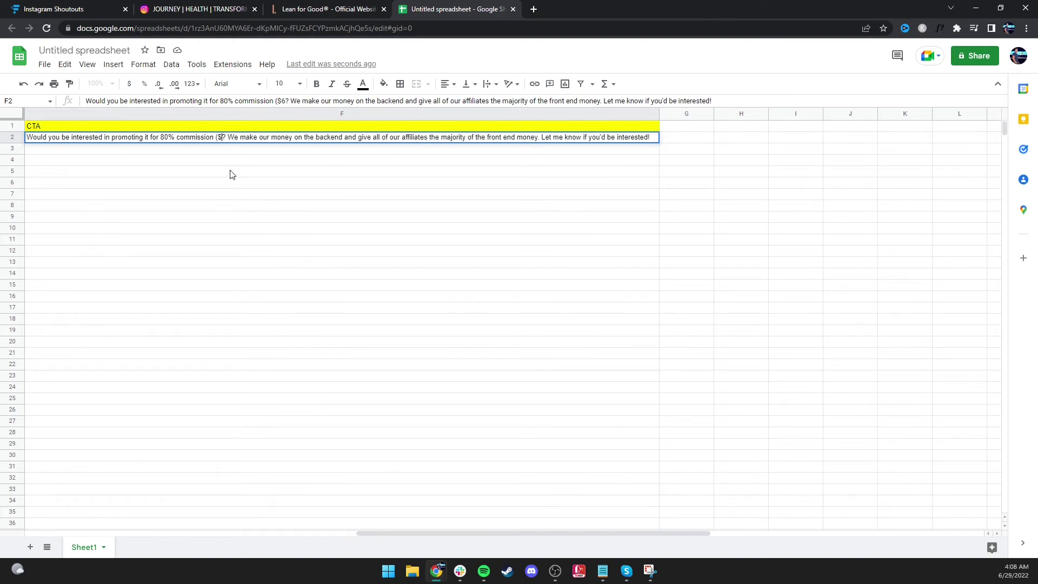
key("BackSpace")
type("35")
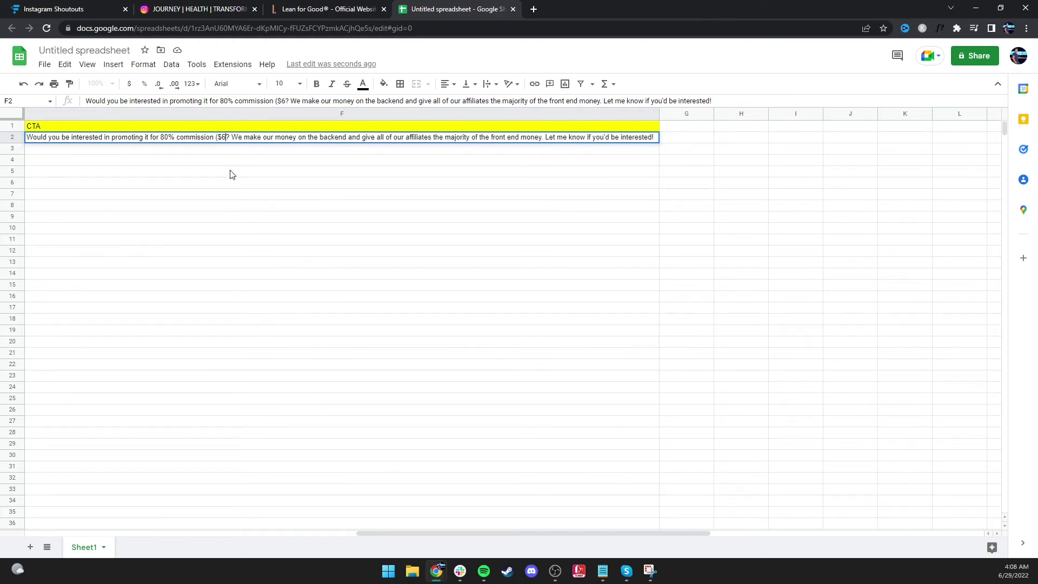
type(")")
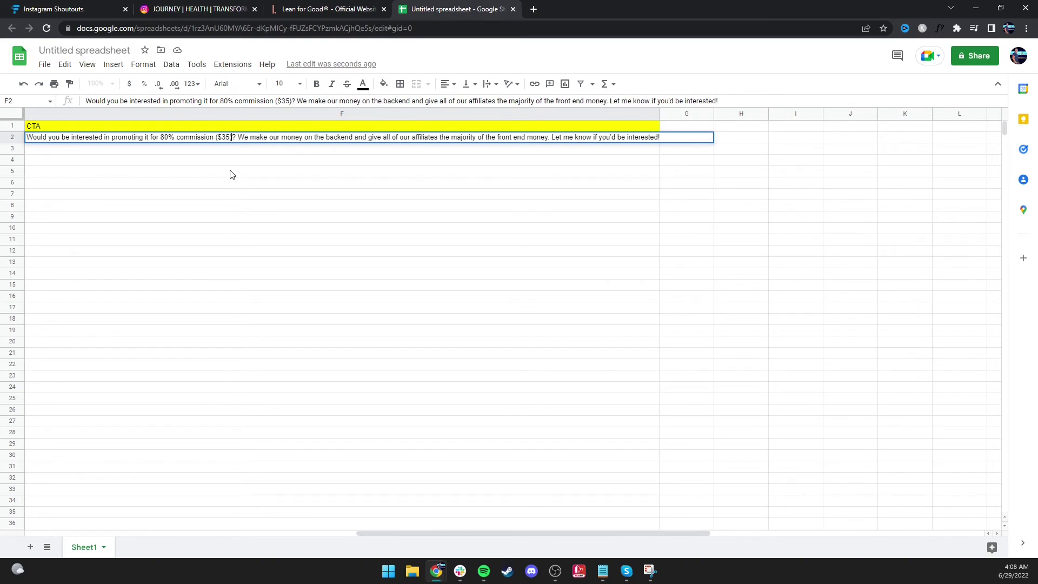
left_click(232, 174)
Add "per sale" after $35 in the CTA, giving "($35 per sale)"
left_click(254, 138)
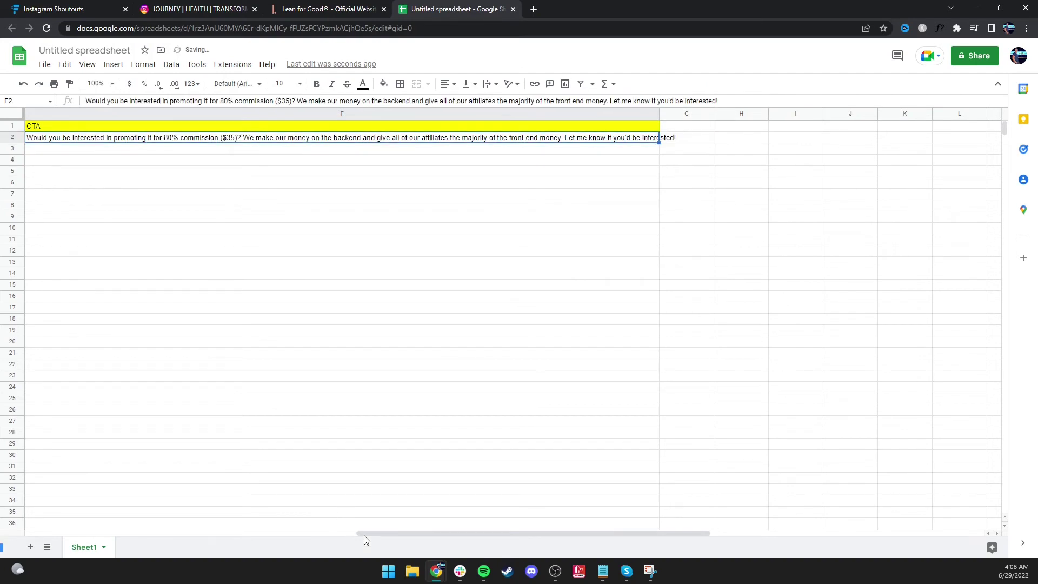
left_click_drag(362, 533, 279, 538)
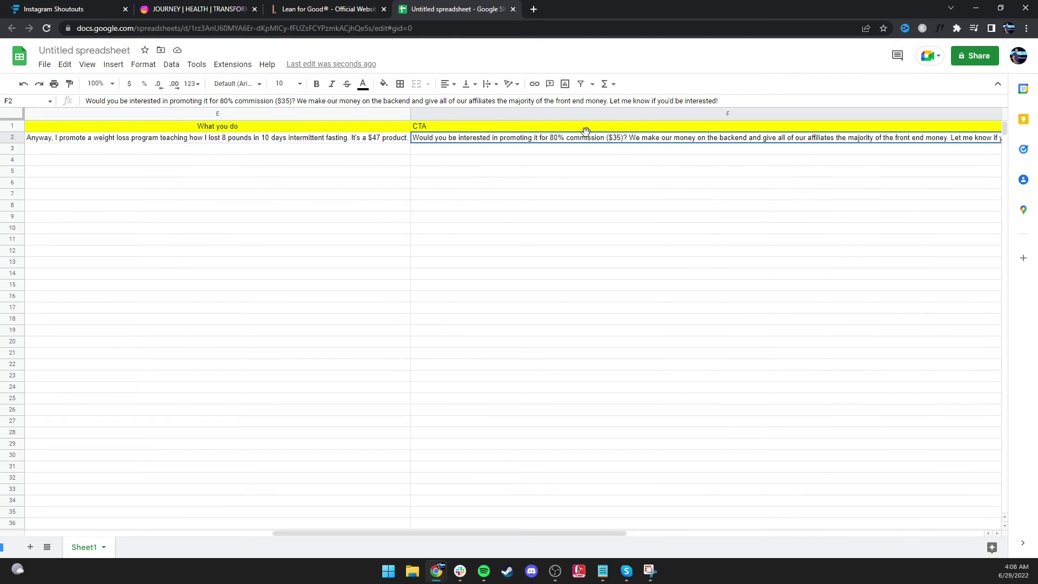
double_click(609, 138)
left_click(232, 137)
type("per sale")
left_click(226, 172)
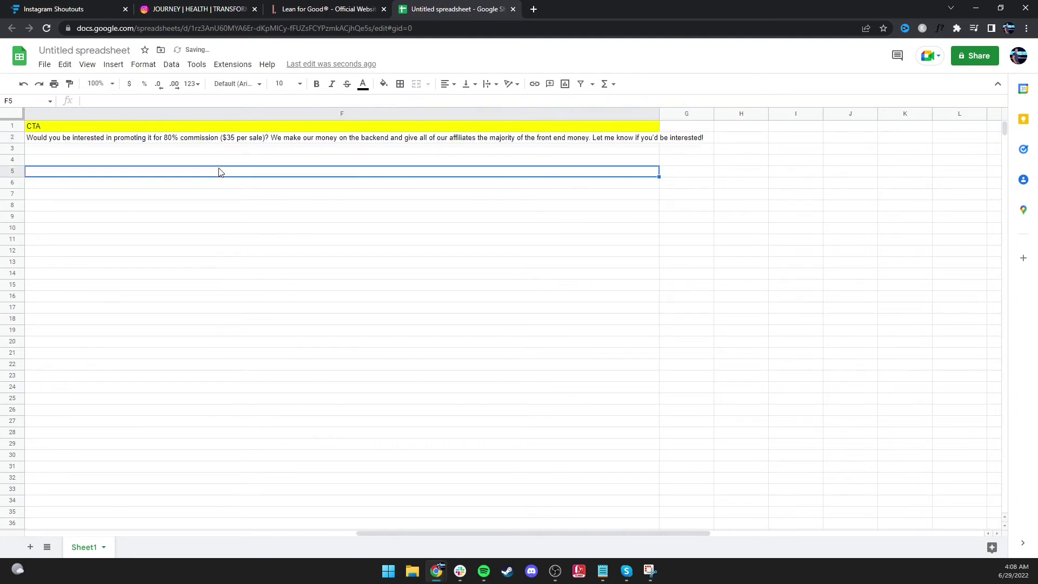
left_click_drag(417, 534, 237, 543)
double_click(717, 141)
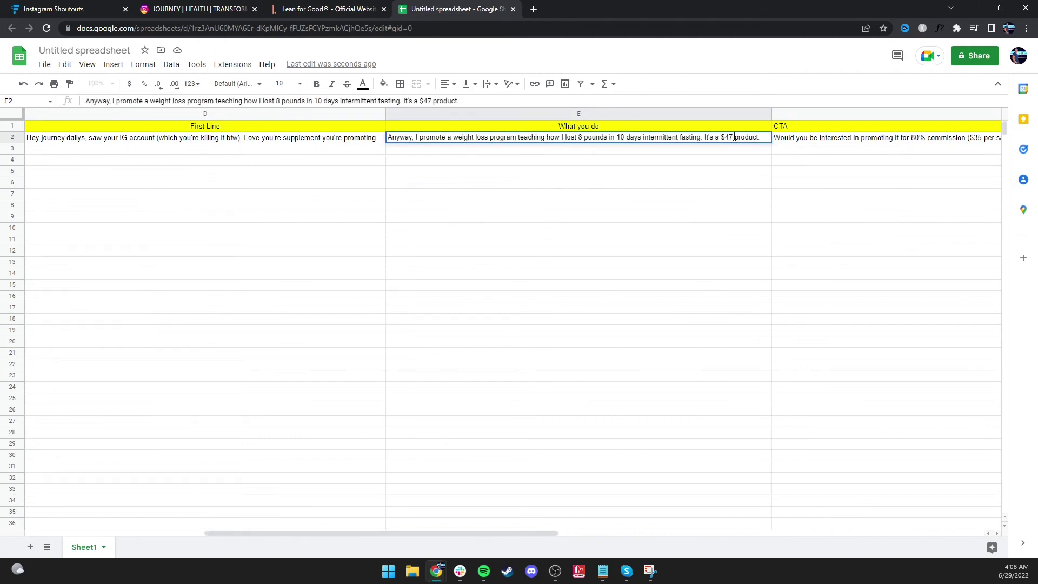
key("Return")
left_click(545, 142)
left_click(565, 148)
left_click(569, 141)
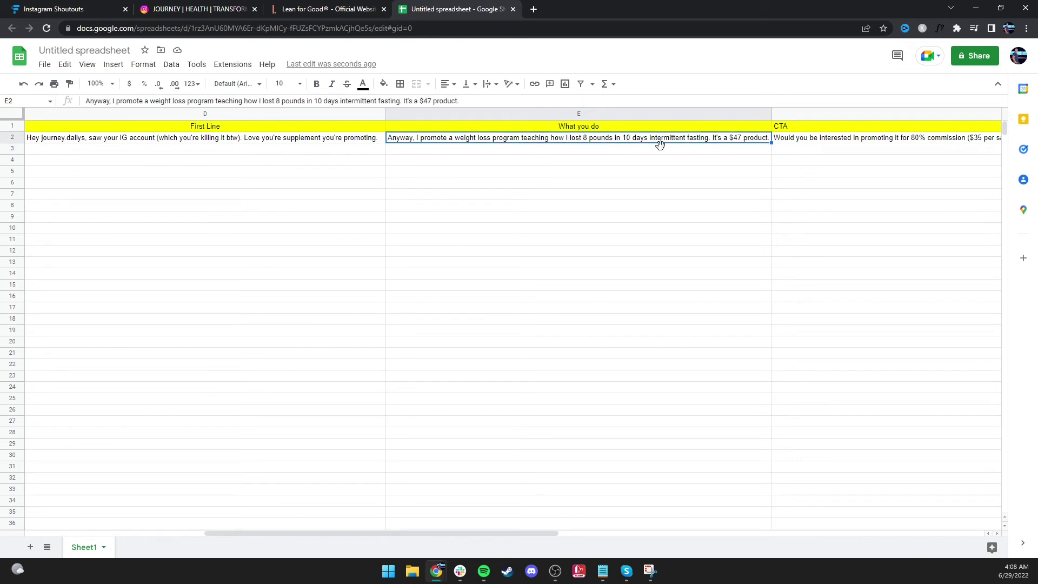
left_click(838, 140)
left_click_drag(479, 534, 639, 529)
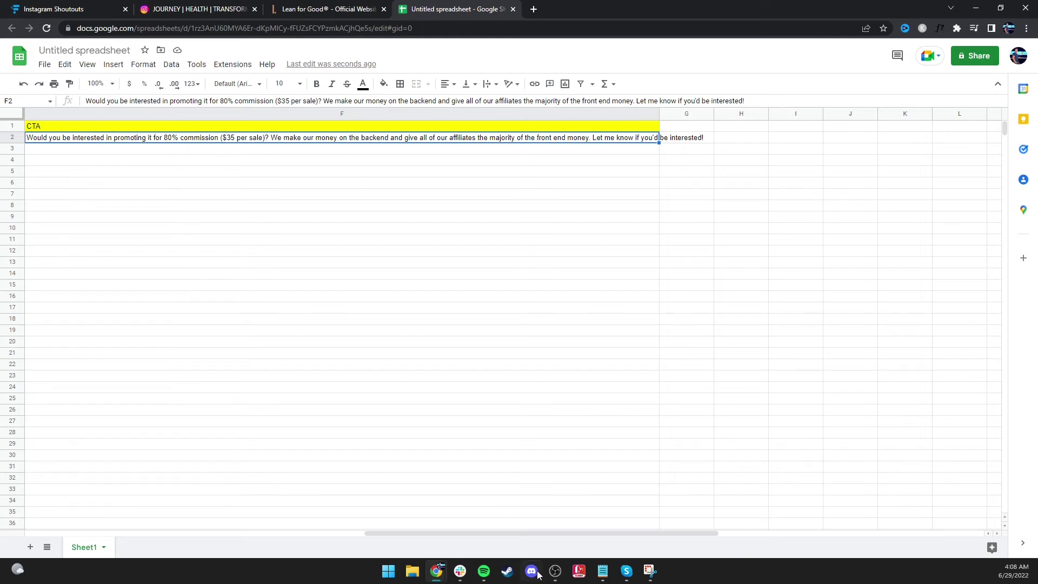
left_click_drag(522, 533, 432, 528)
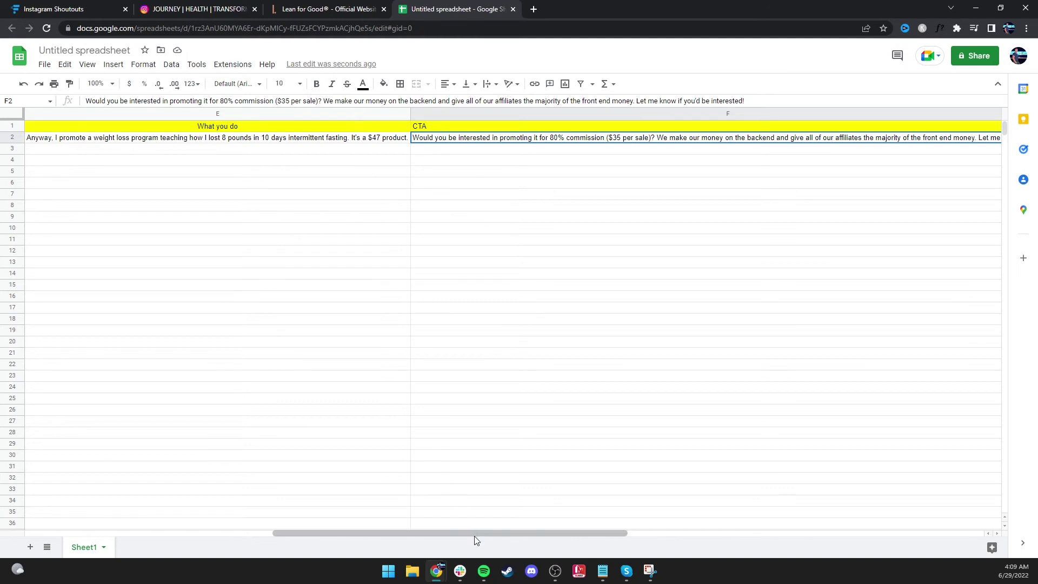
left_click(378, 140)
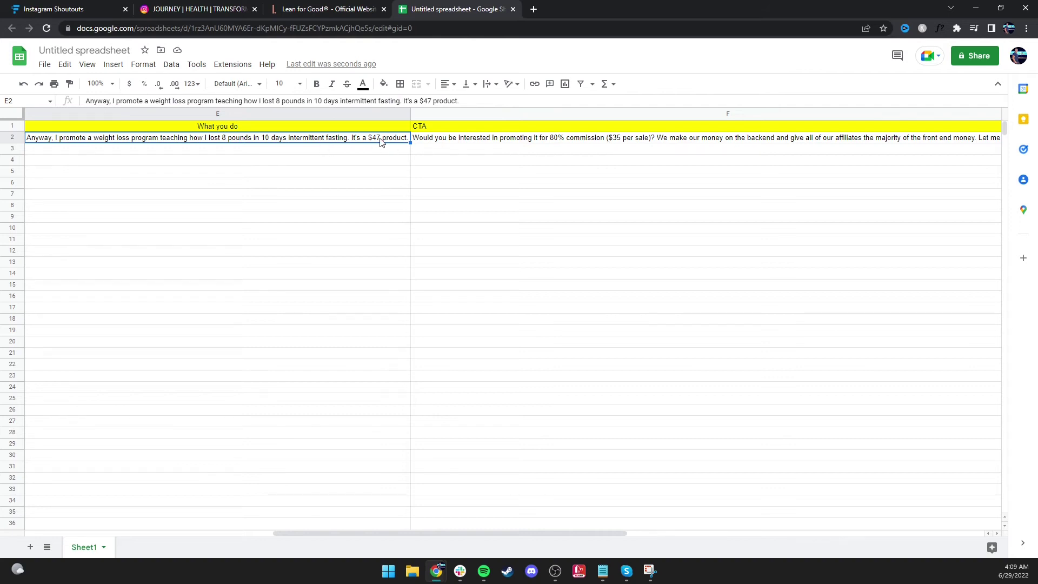
left_click(551, 139)
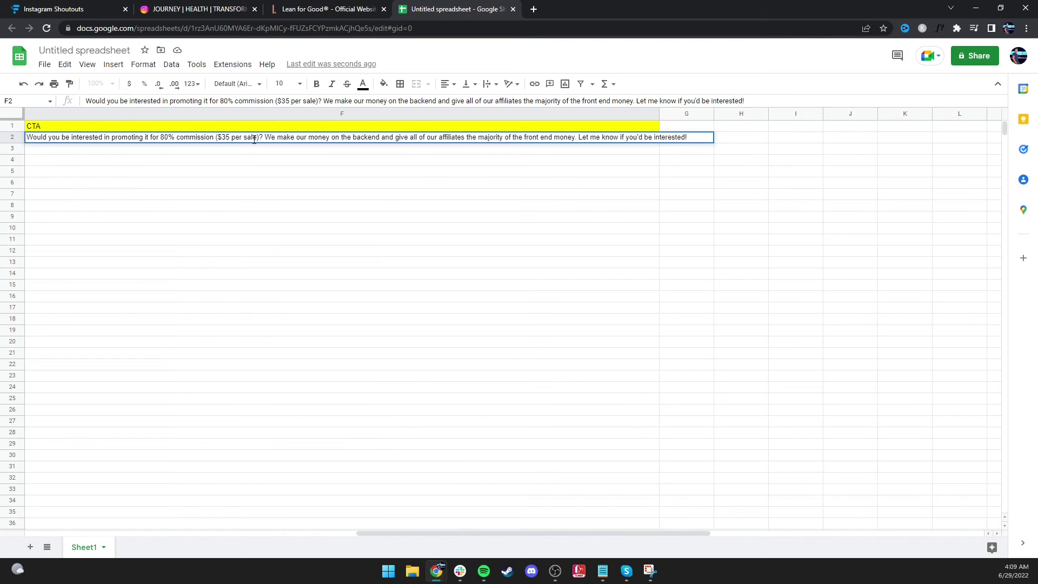
double_click(230, 138)
left_click(167, 138)
left_click_drag(194, 171, 195, 180)
left_click(195, 138)
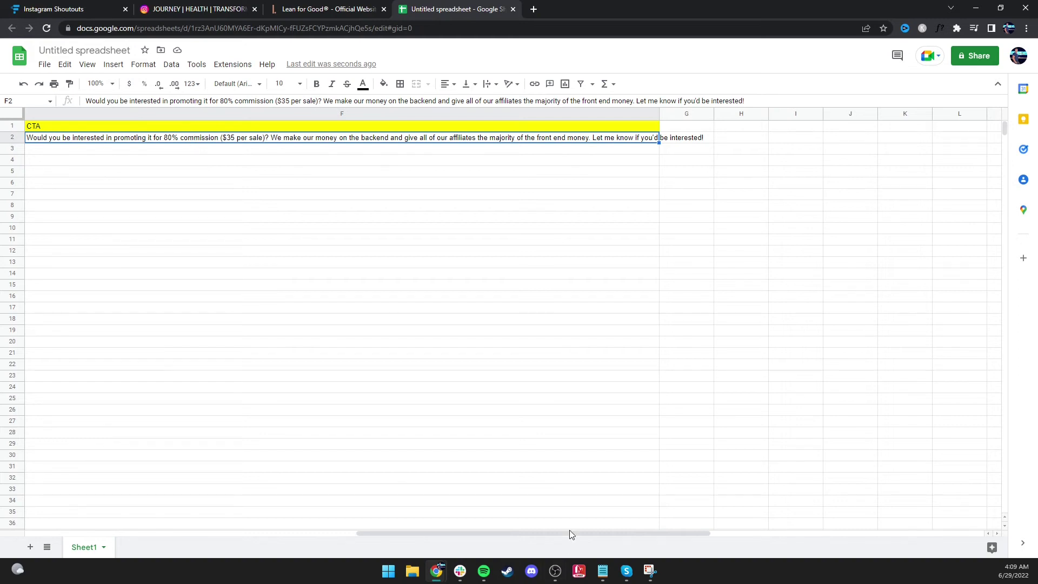
left_click_drag(566, 533, 235, 533)
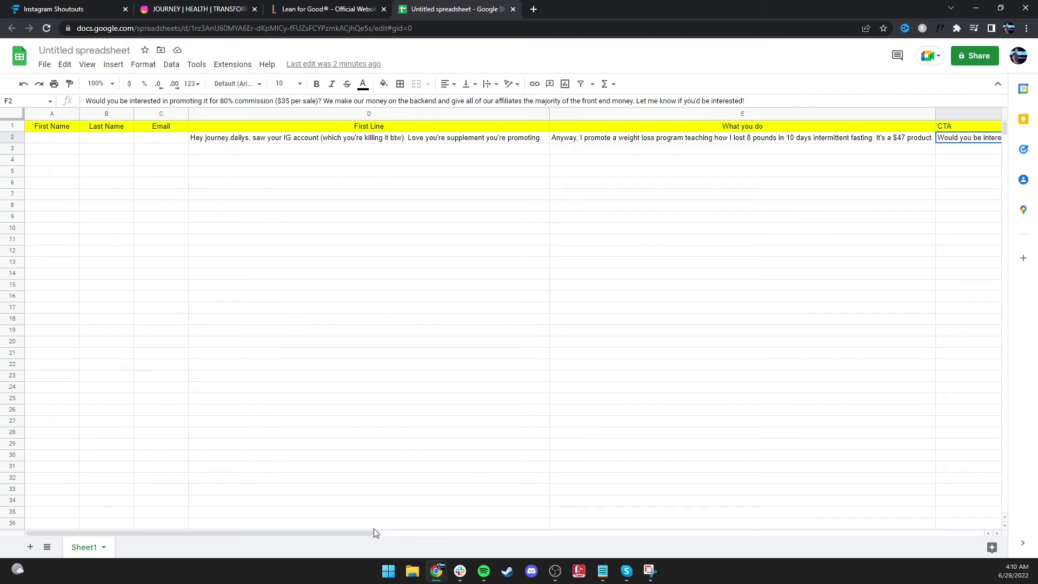
left_click_drag(384, 531, 235, 537)
left_click(331, 8)
left_click(216, 8)
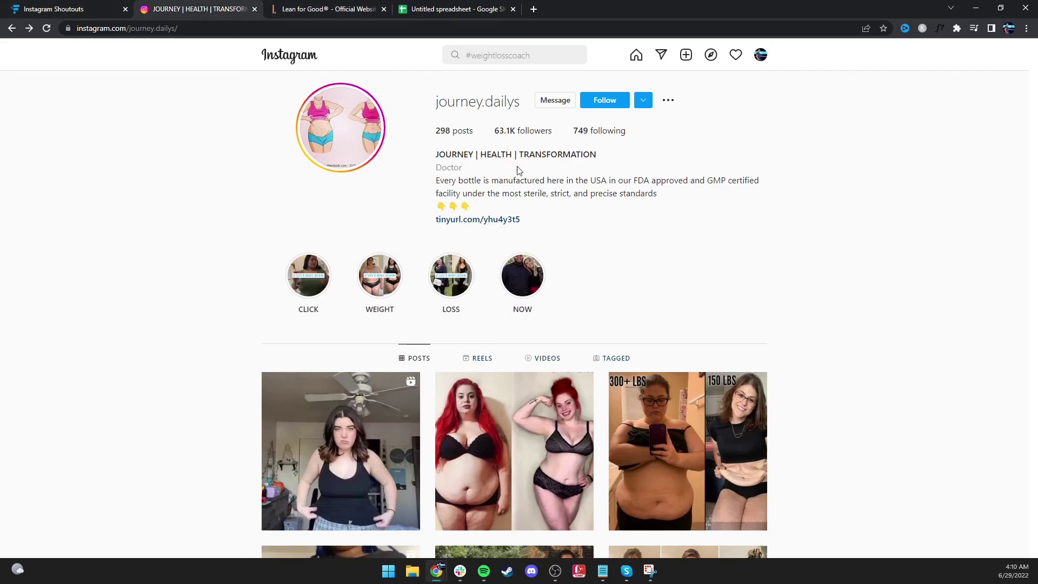
left_click(81, 9)
left_click(184, 7)
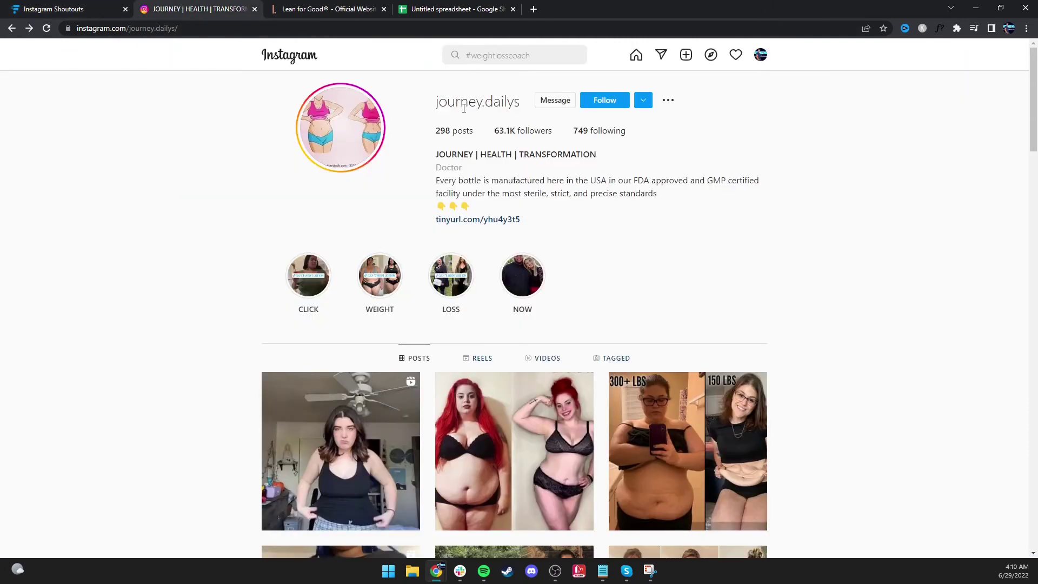
left_click(95, 6)
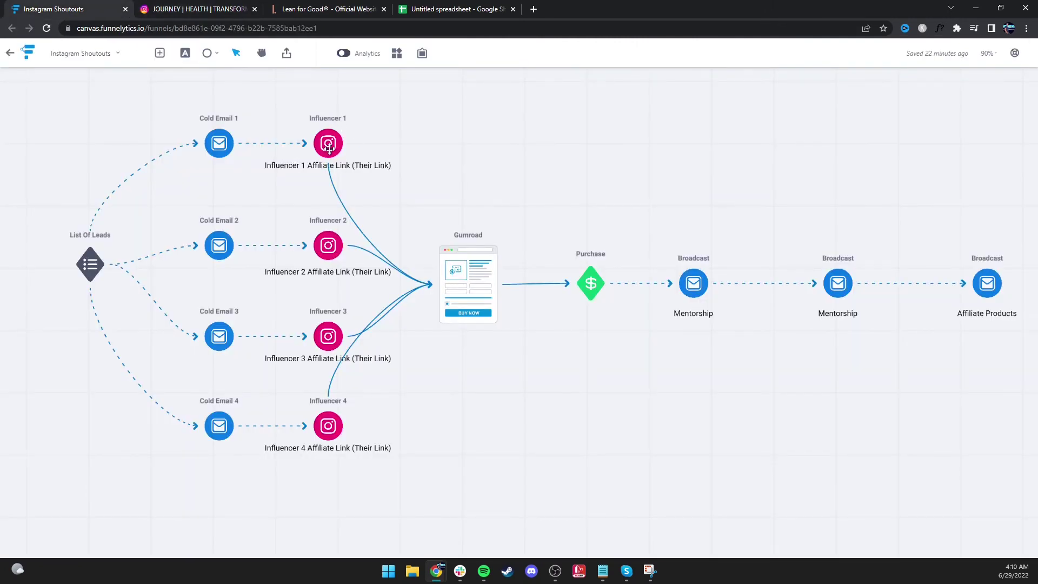
left_click(82, 278)
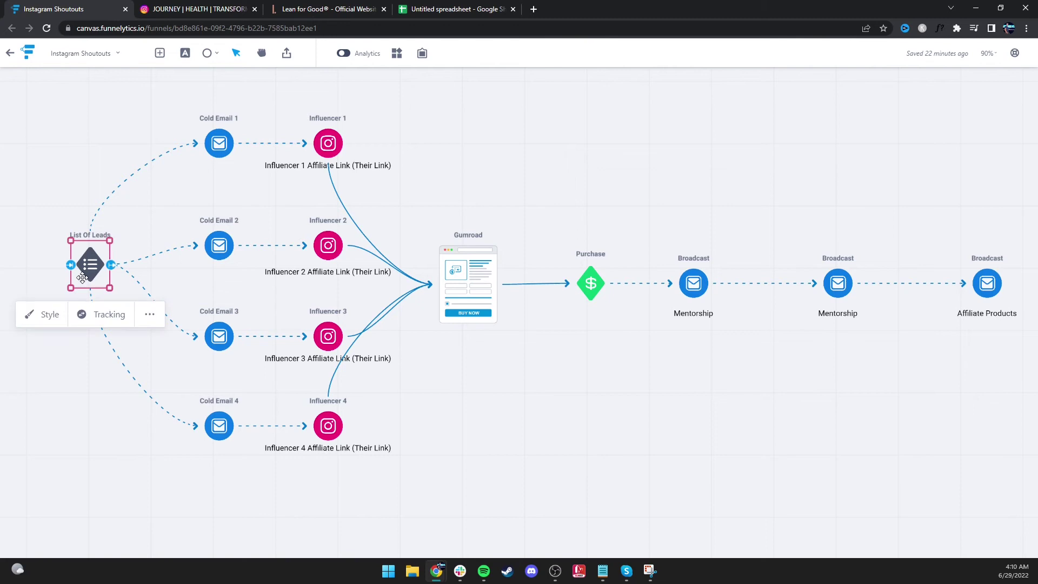
left_click(439, 9)
left_click(51, 12)
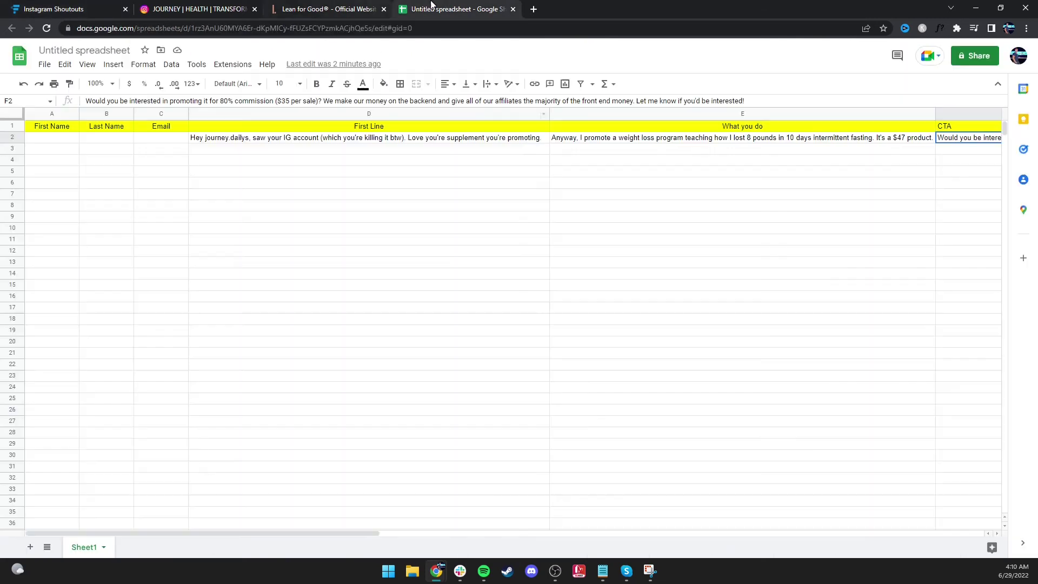
left_click(432, 9)
Insert a "Hi {first name}," greeting at the start of D2's First Line message
left_click(79, 139)
left_click(206, 142)
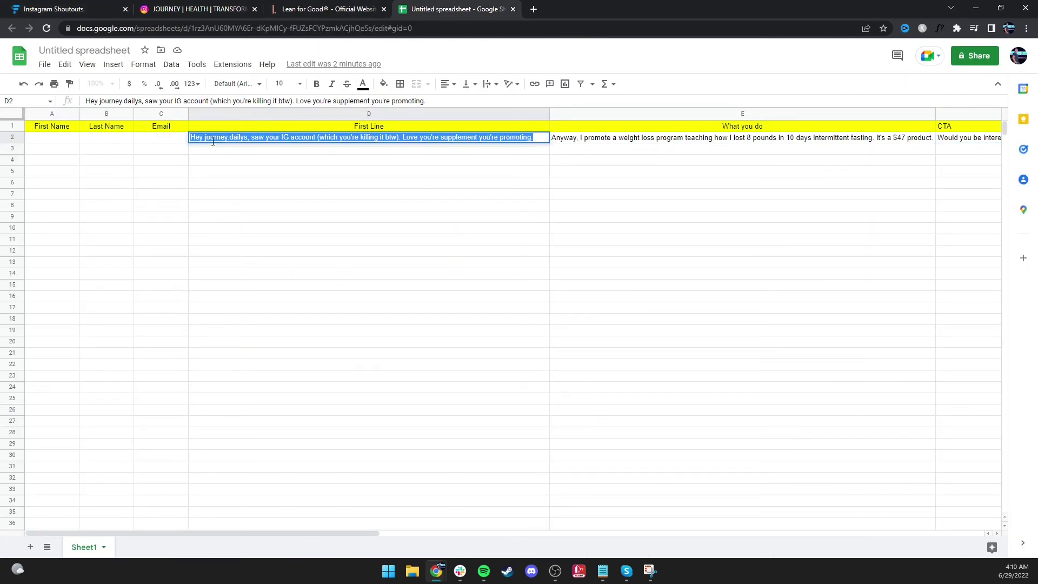
double_click(192, 140)
key("ctrl+a")
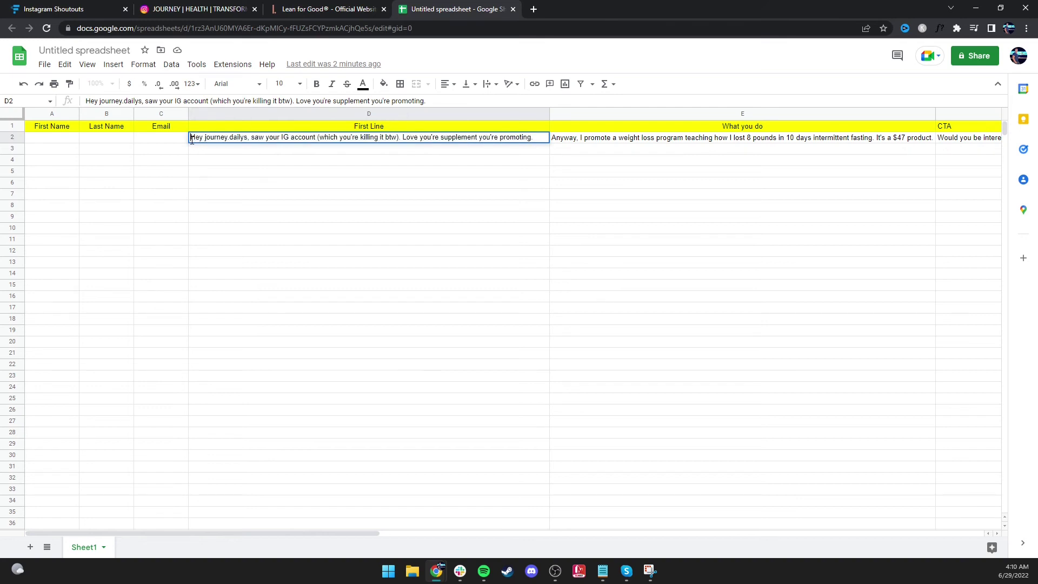
left_click(192, 140)
type("Hi ")
type("(")
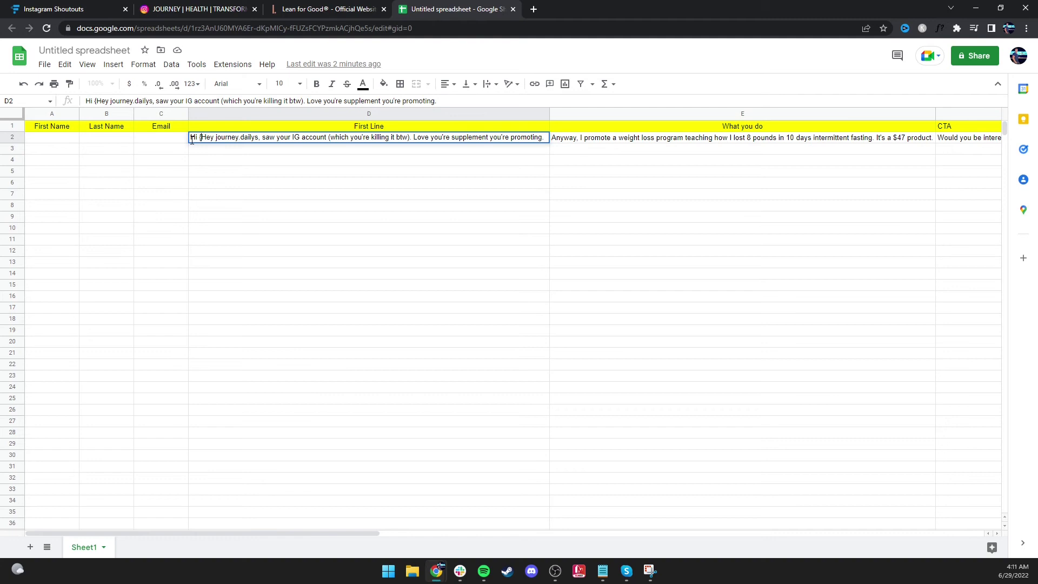
type("first name")
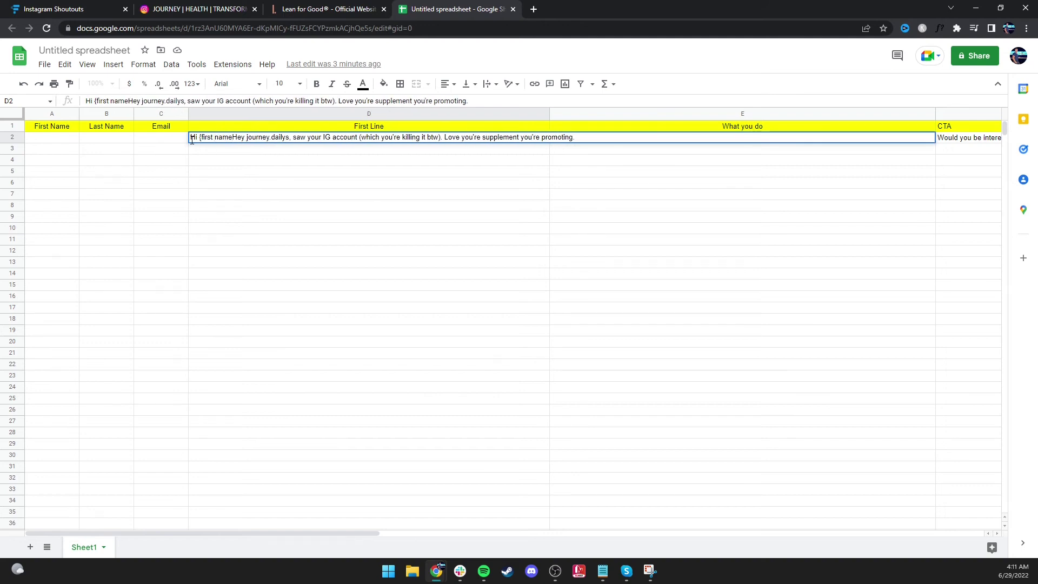
type("},")
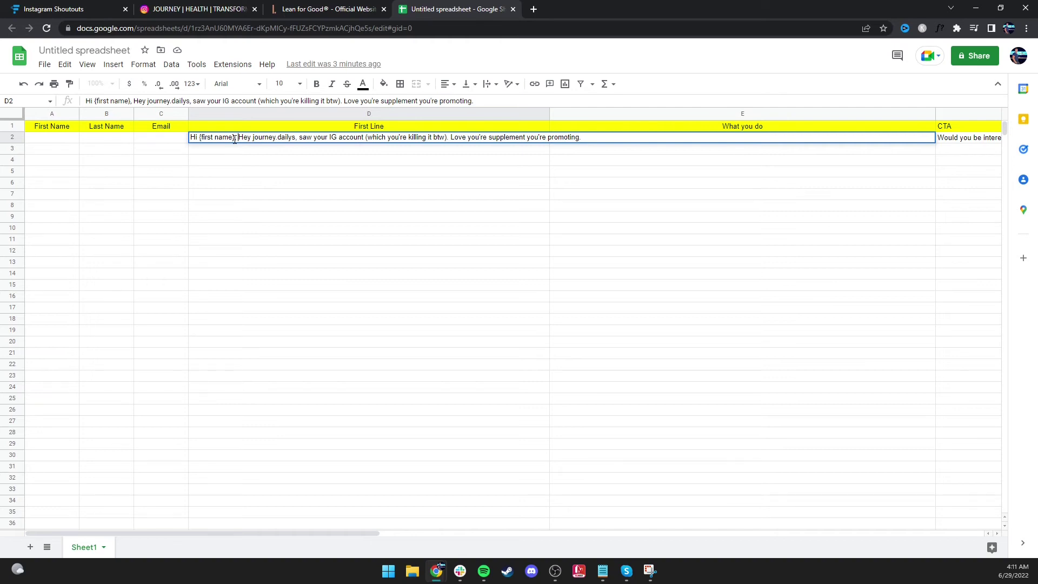
left_click_drag(235, 139, 201, 142)
left_click(36, 139)
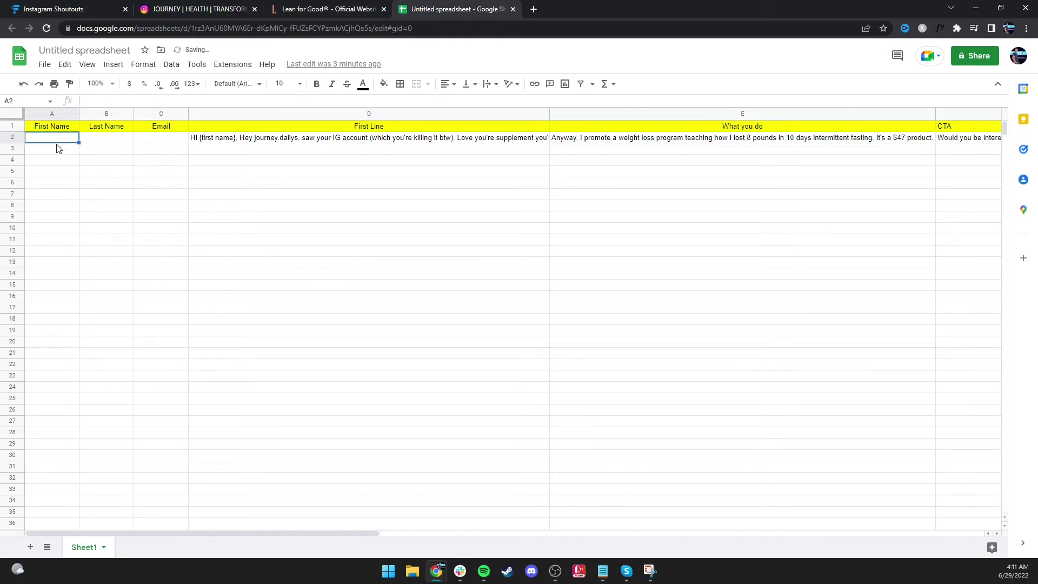
left_click(250, 142)
double_click(240, 137)
Remove the Hi {first name} greeting from D2 and return to the Instagram Shoutouts funnel map
left_click_drag(240, 136, 190, 137)
key("BackSpace")
left_click(306, 203)
left_click(329, 9)
left_click(62, 7)
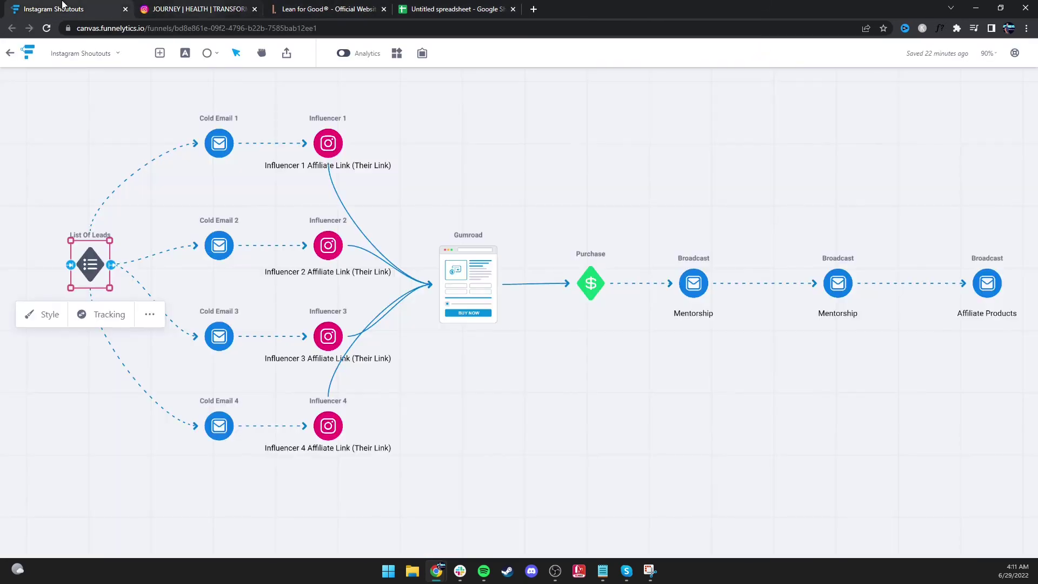
Inspect the Cold Email 1 through Cold Email 4 steps on the map
left_click(435, 404)
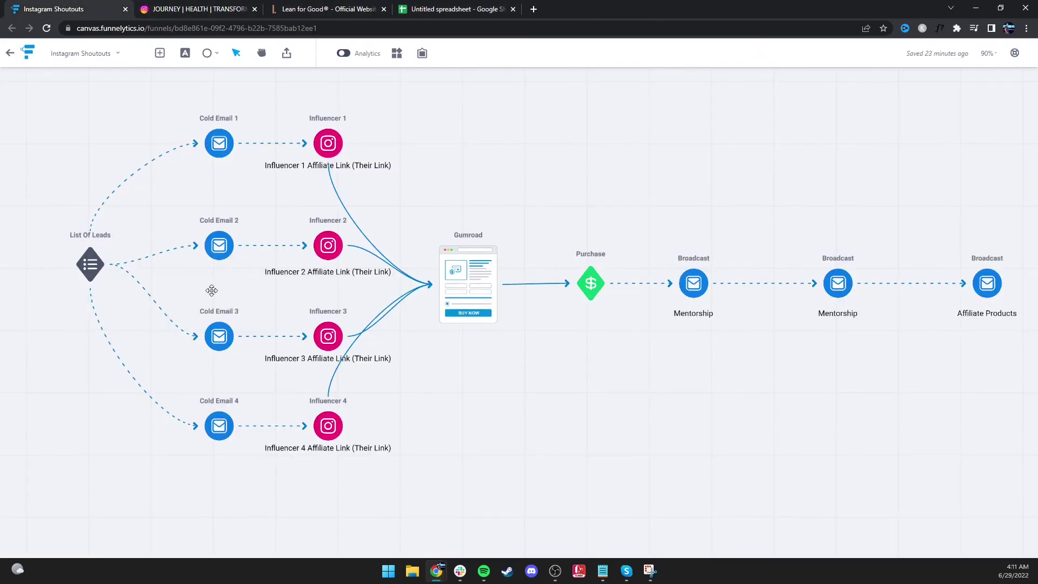
left_click(220, 142)
left_click(220, 239)
left_click(220, 332)
left_click(221, 421)
Inspect the Influencer 1 through Influencer 4 steps, then clear the selection
left_click(329, 142)
left_click(331, 248)
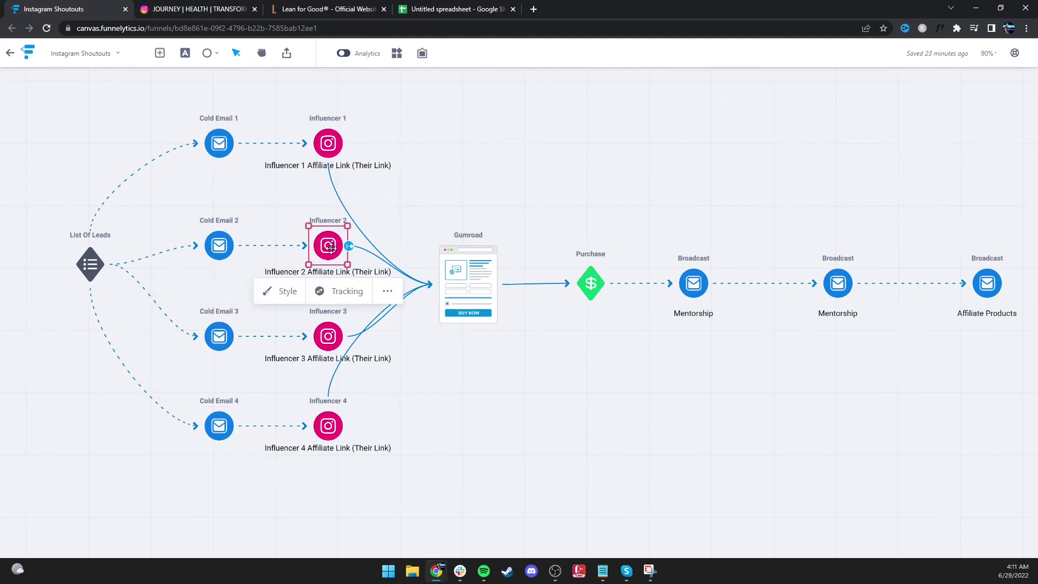
left_click(331, 333)
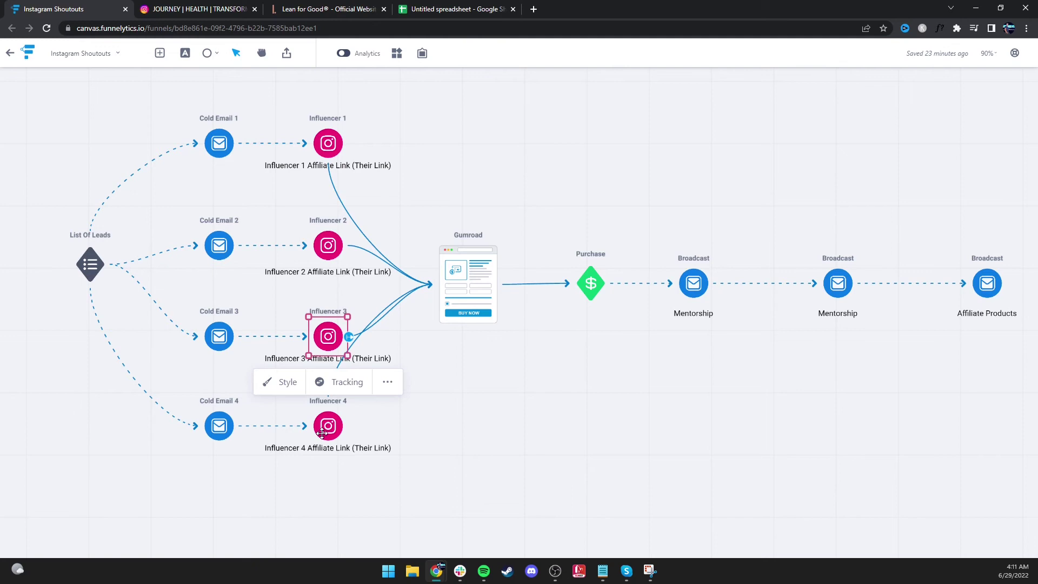
left_click(322, 433)
left_click(327, 142)
left_click(335, 242)
left_click(324, 334)
left_click(335, 412)
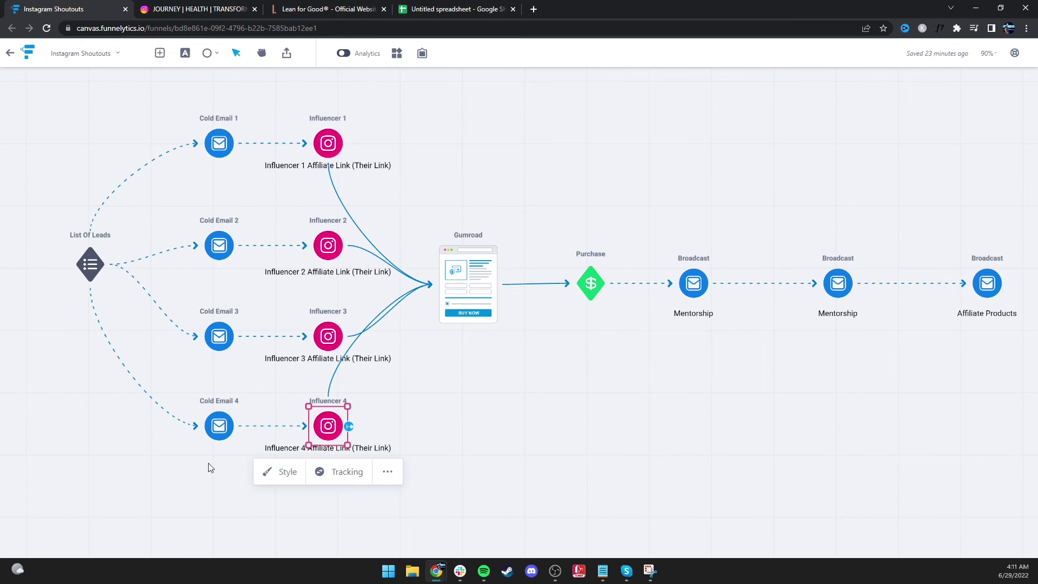
left_click(508, 417)
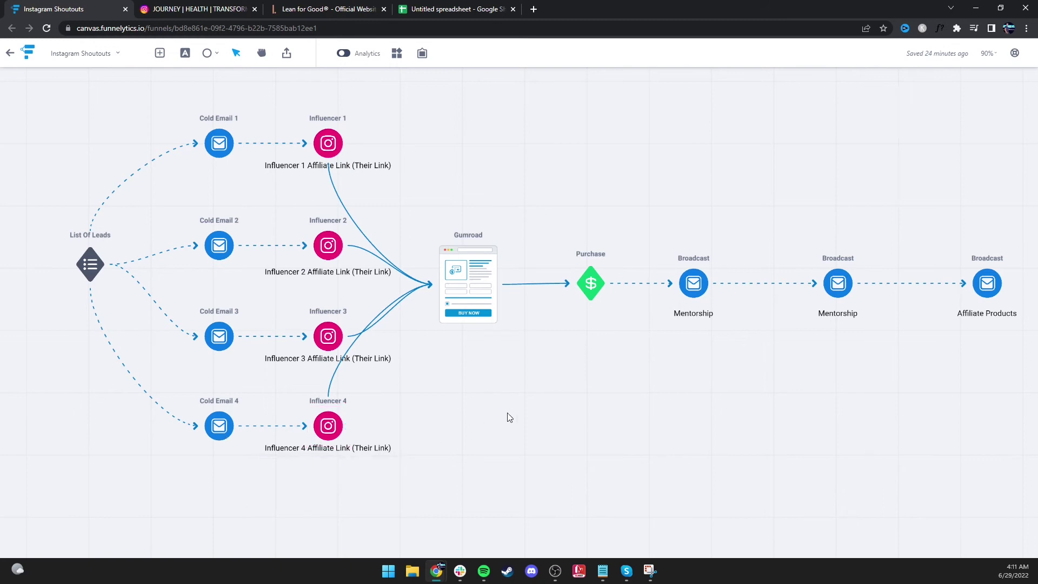
left_click(327, 143)
left_click(527, 135)
key("ctrl+Tab")
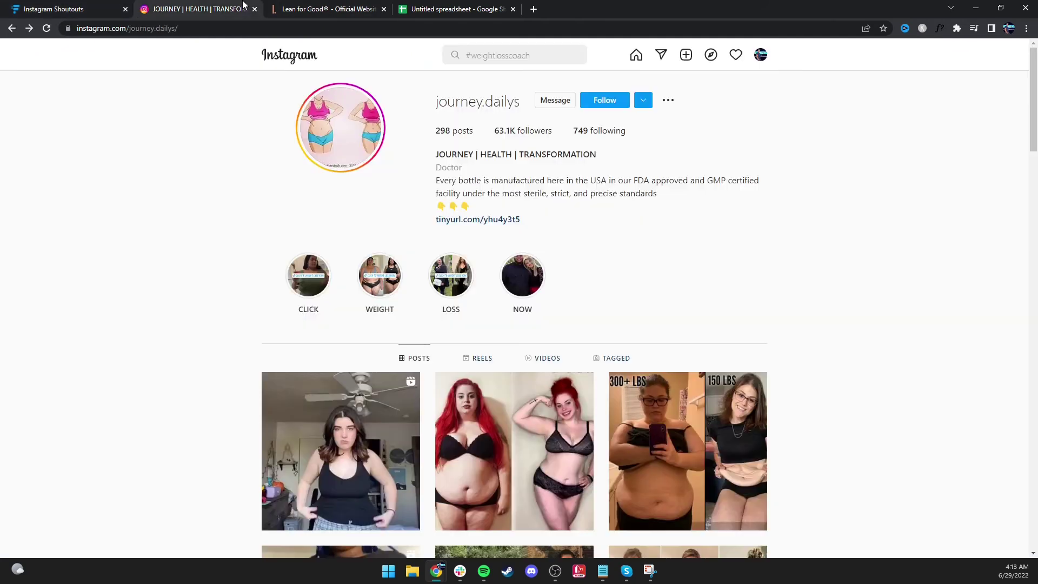
key("ctrl+Tab")
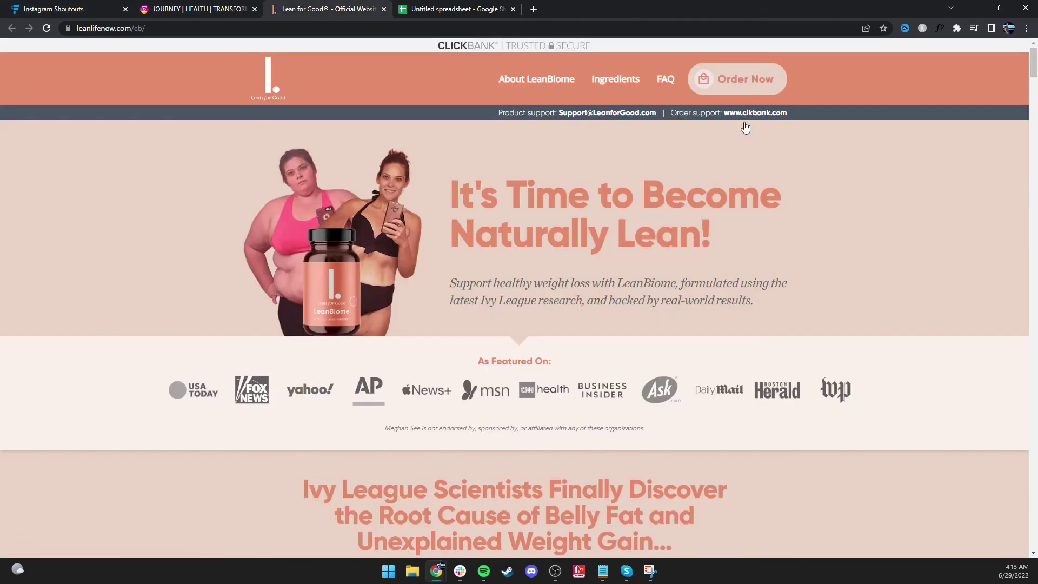
scroll(733, 161, "down", 20)
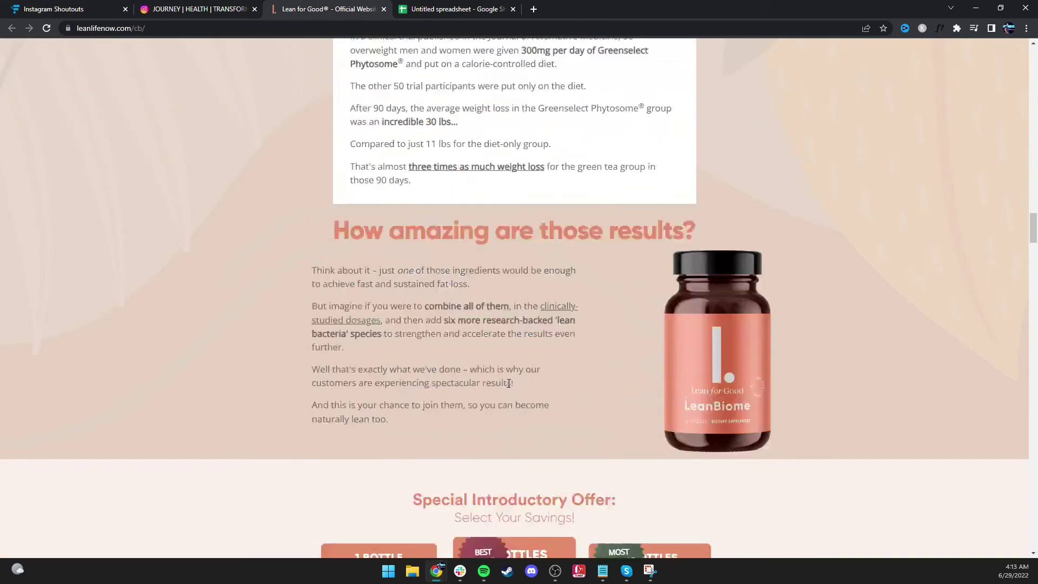
scroll(511, 388, "down", 20)
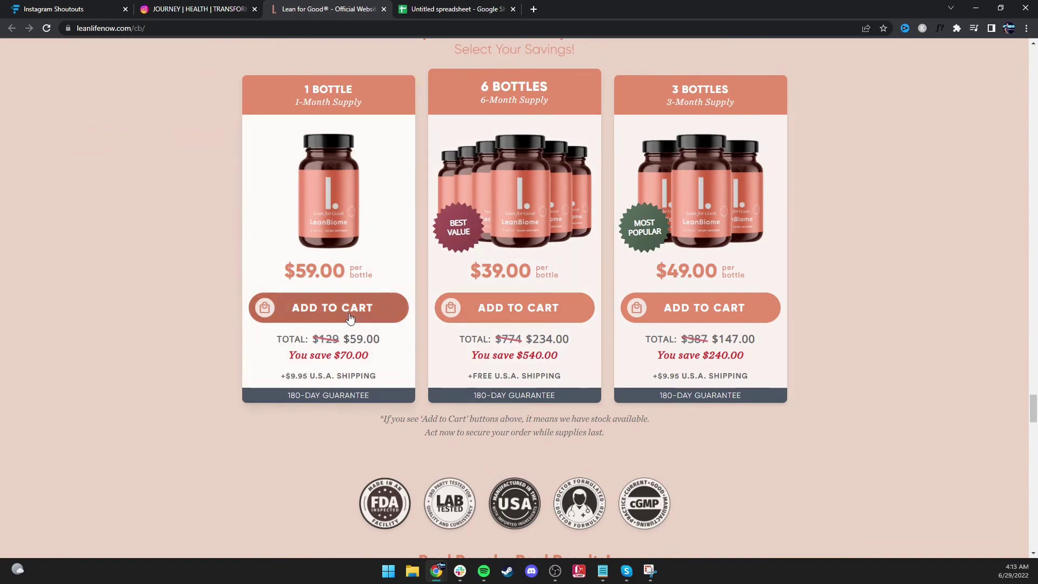
scroll(379, 346, "up", 20)
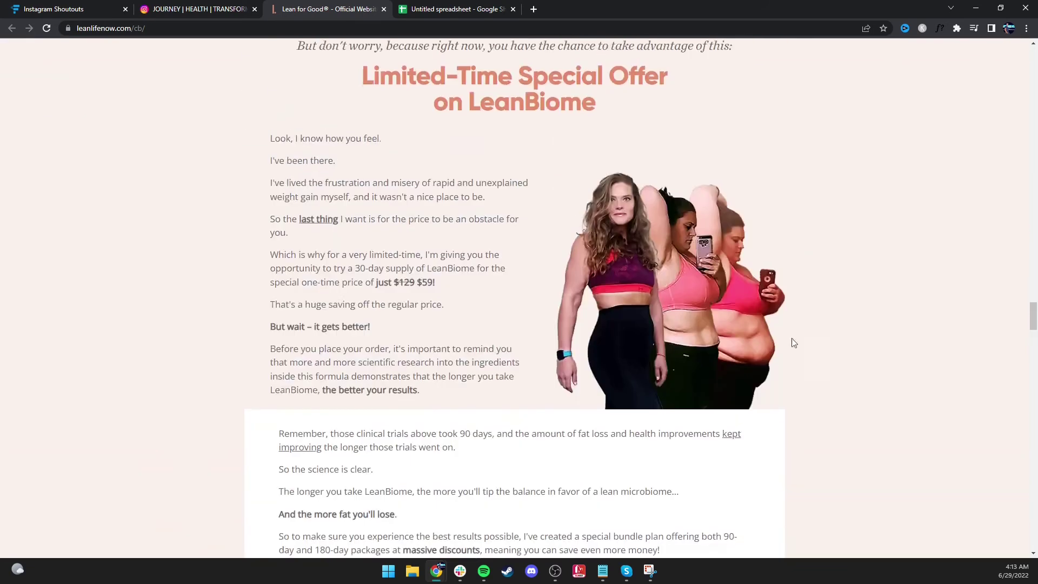
scroll(779, 379, "up", 20)
left_click_drag(1032, 254, 1032, 415)
scroll(528, 244, "up", 4)
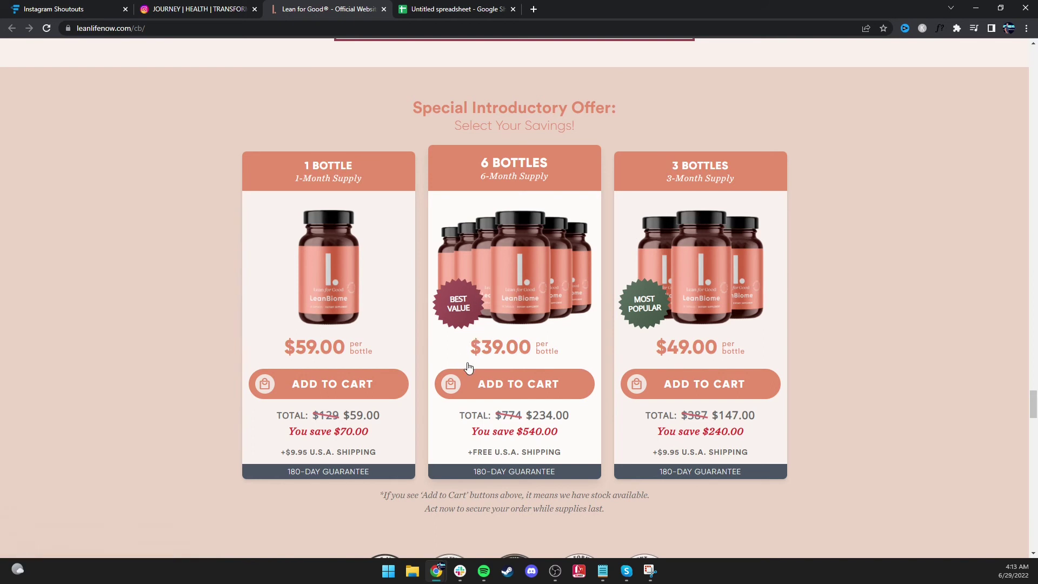
left_click(173, 9)
left_click(80, 5)
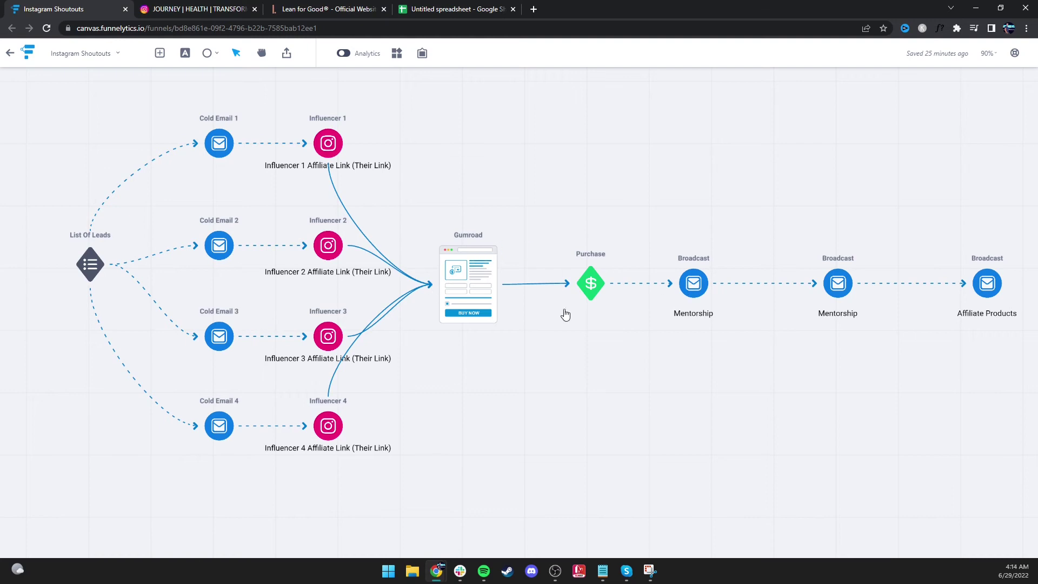
Inspect the Purchase step and the first Mentorship Broadcast step, then deselect it
left_click(581, 284)
left_click(582, 284)
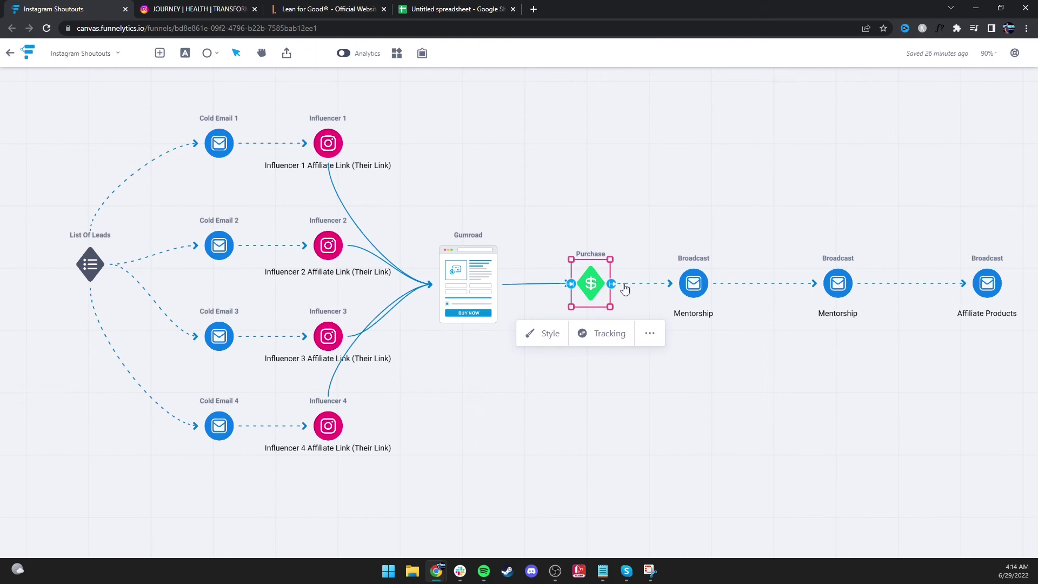
left_click(694, 293)
left_click(781, 405)
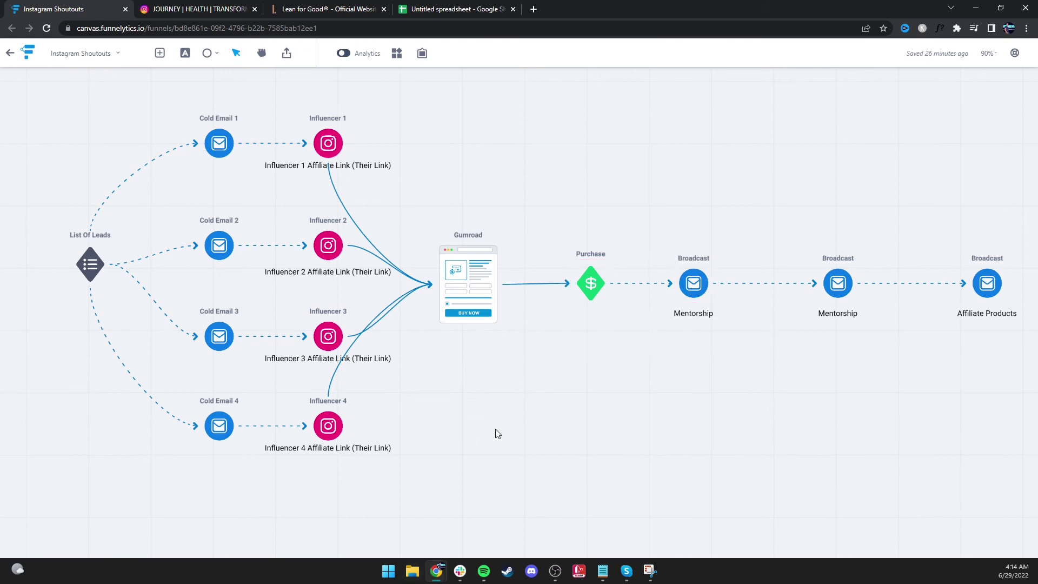
left_click(703, 322)
left_click(694, 285)
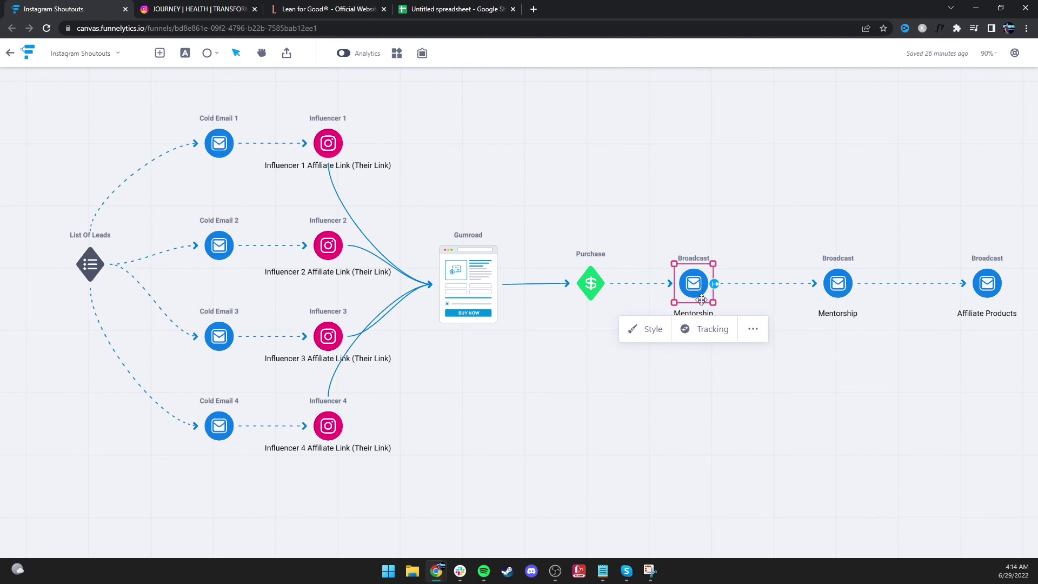
left_click(118, 113)
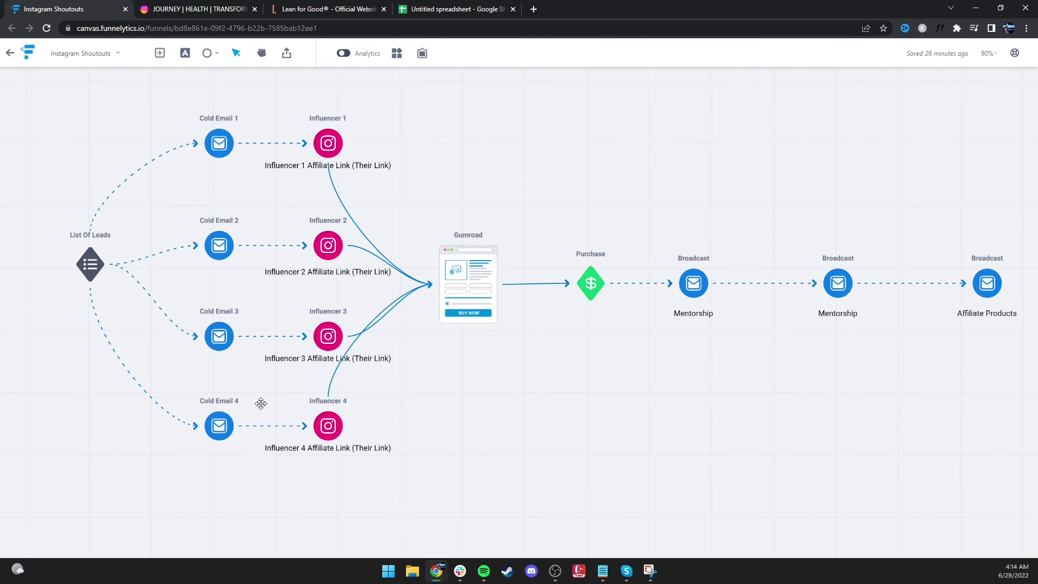
Add a 100 text label just above the Gumroad page
left_click(185, 52)
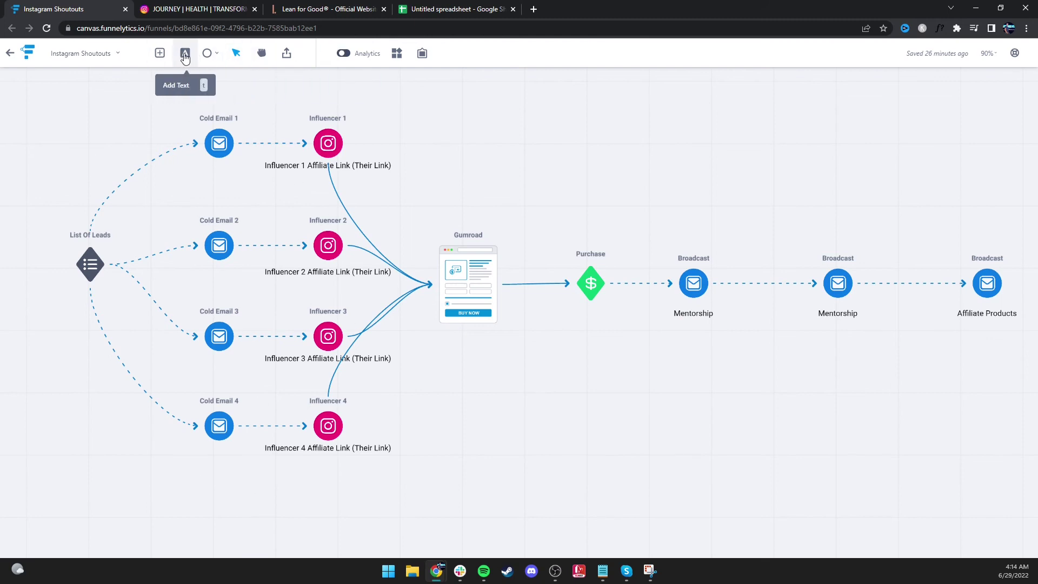
left_click(240, 88)
type("100")
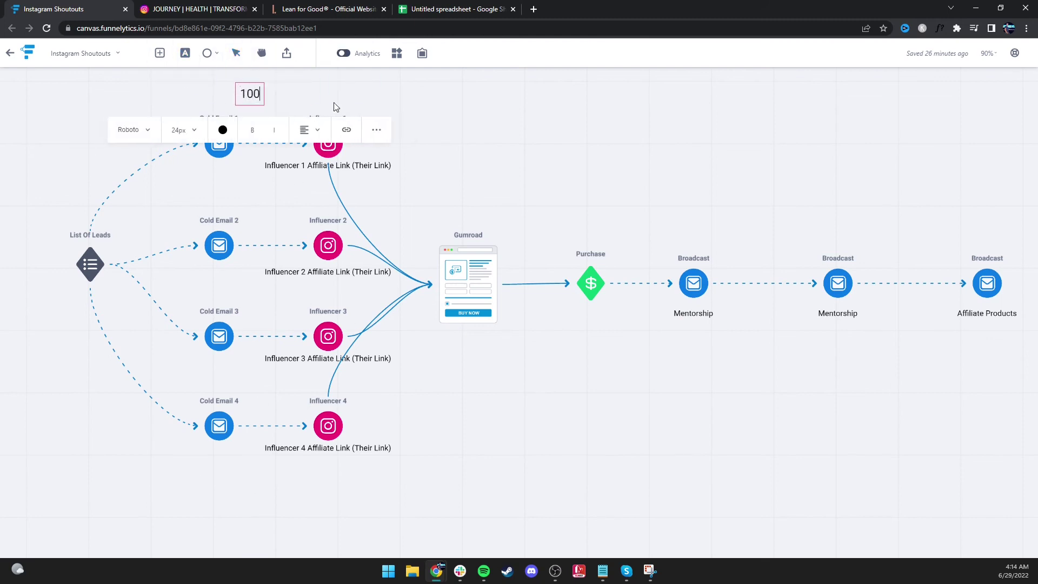
left_click_drag(255, 96, 473, 218)
left_click(532, 186)
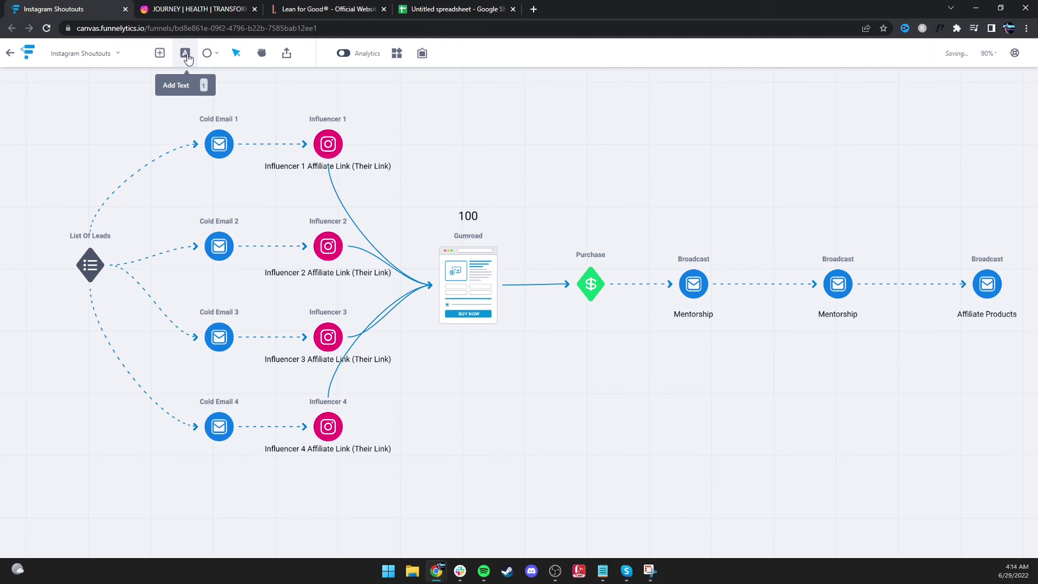
Add a 4700 text label on the Purchase step
left_click(187, 58)
left_click(545, 195)
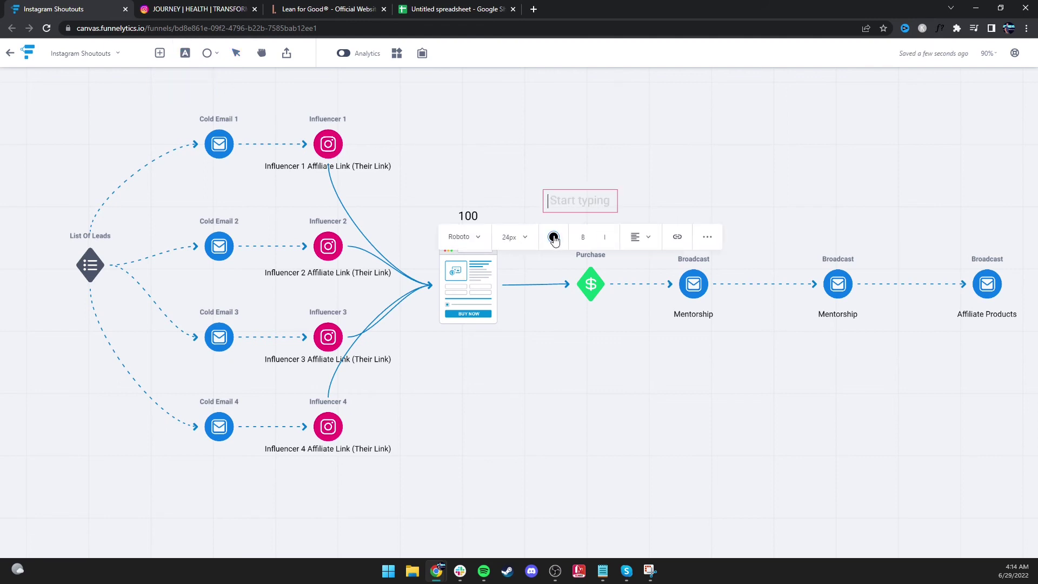
type("4700")
left_click(582, 192)
left_click_drag(577, 199, 600, 212)
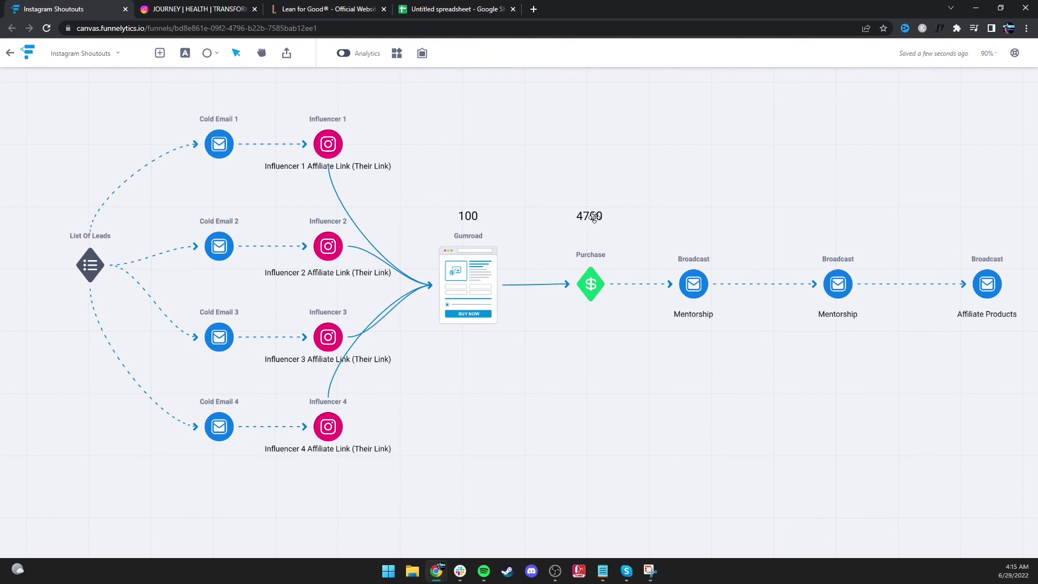
Raise the 4700 label above Purchase and add a 940 label beside it
left_click_drag(595, 217, 540, 162)
left_click(185, 53)
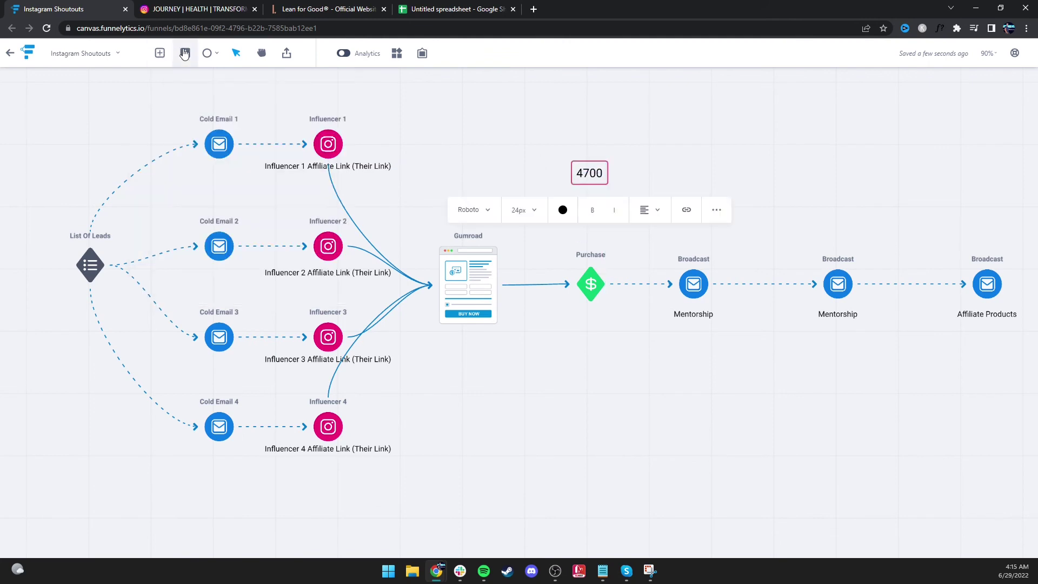
left_click(505, 145)
type("940")
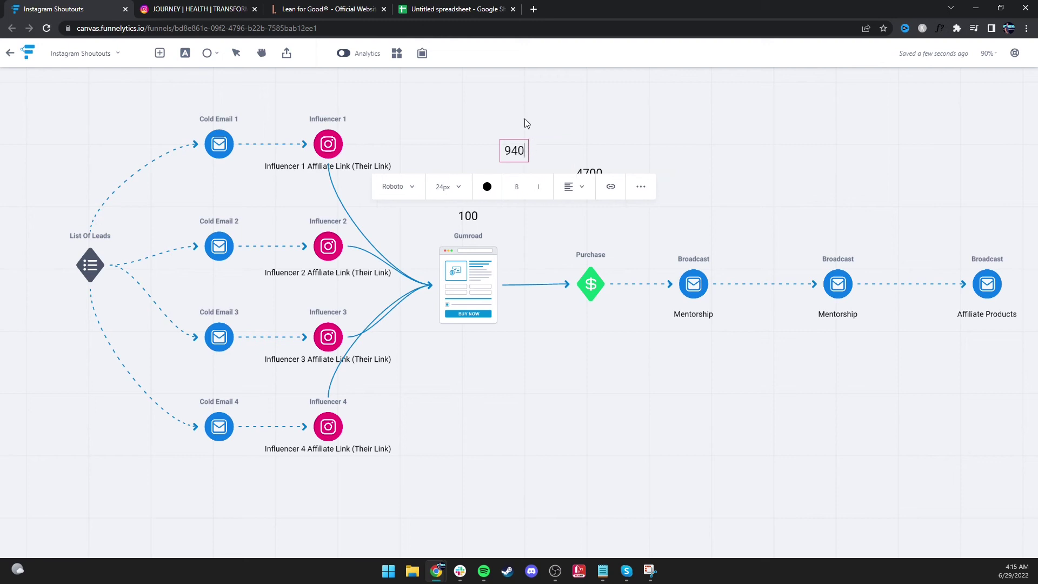
left_click_drag(519, 151, 590, 135)
left_click(651, 187)
left_click(685, 155)
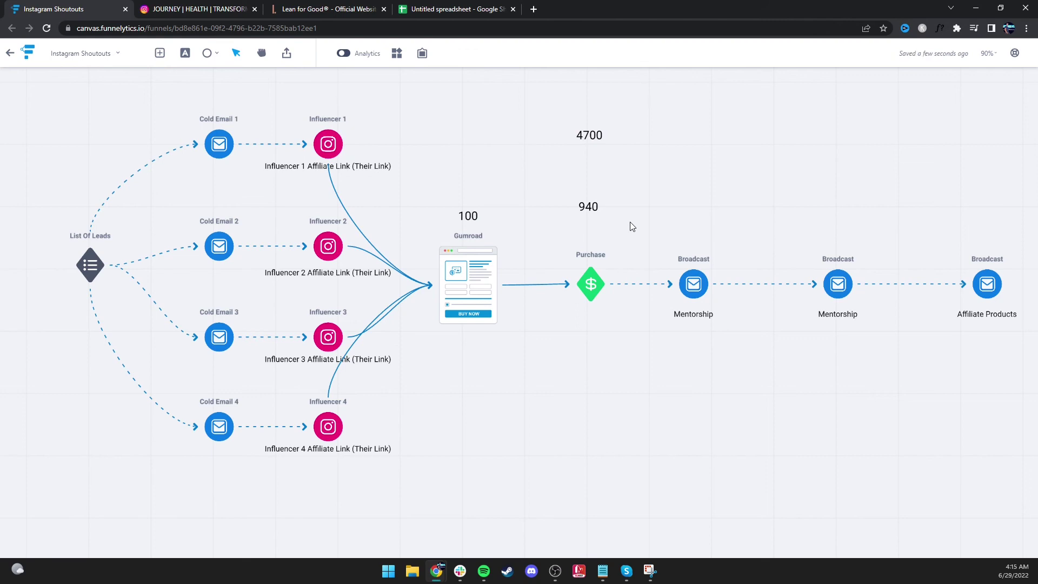
Add a 3760 label under 4700 and move 940 up beneath 3760
left_click(184, 53)
left_click(526, 155)
type("3760")
left_click_drag(539, 160, 589, 165)
left_click(662, 151)
left_click_drag(588, 206, 589, 198)
left_click(697, 155)
left_click(587, 199)
left_click(672, 210)
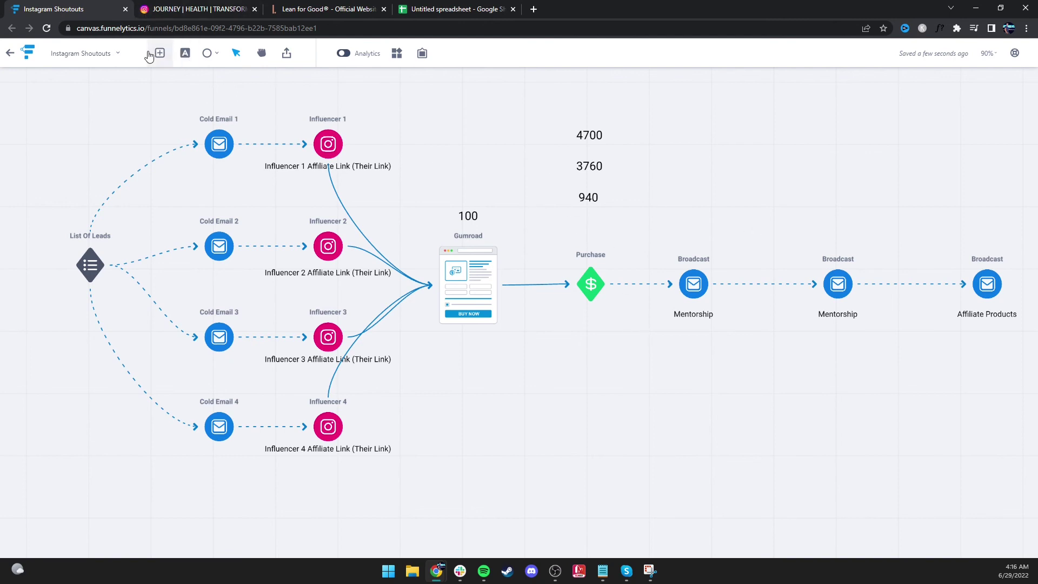
Add a 2500 text label above the second Broadcast step
left_click(190, 56)
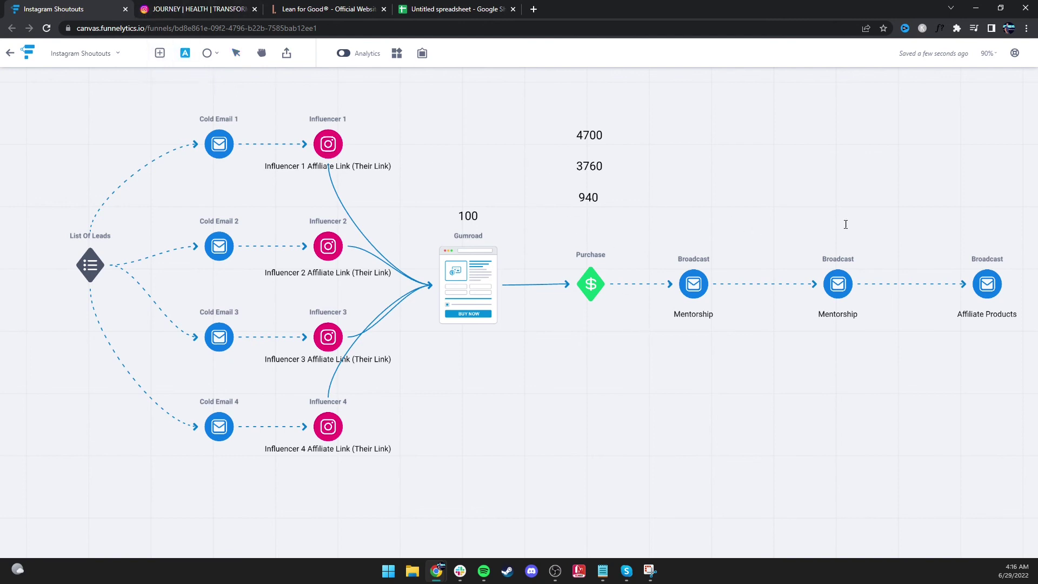
left_click(805, 165)
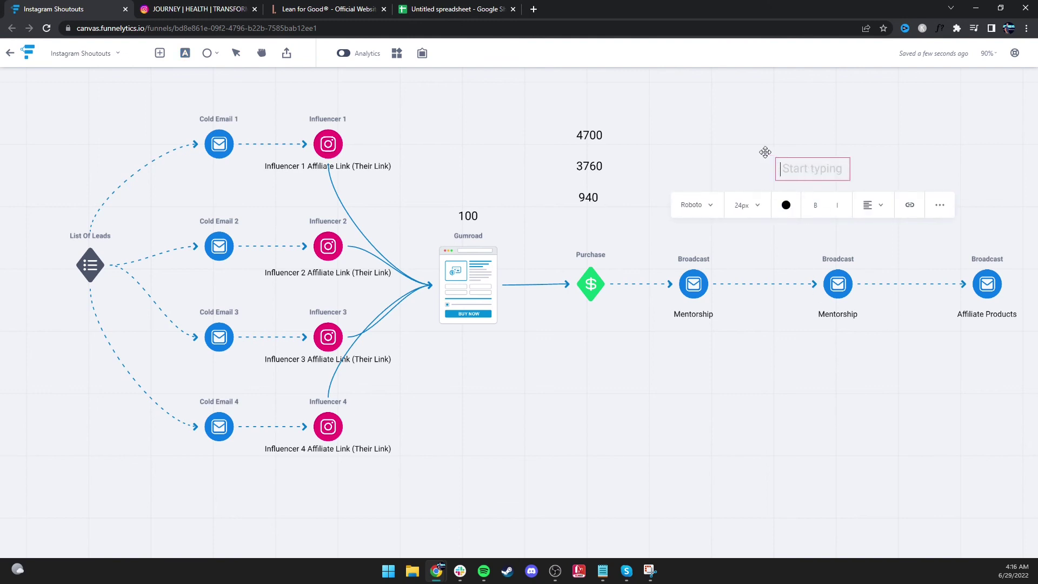
left_click_drag(816, 159, 776, 168)
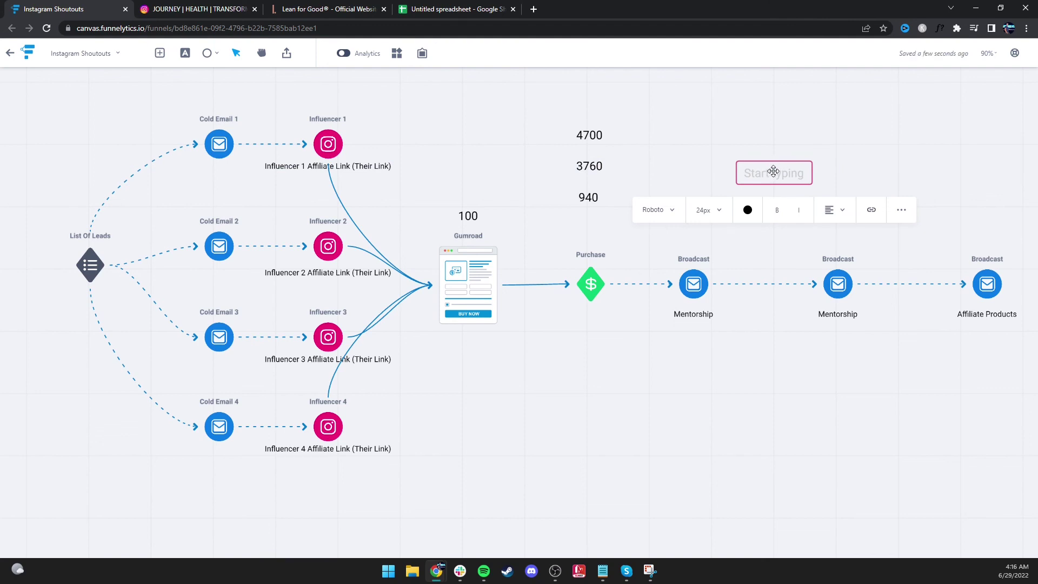
double_click(770, 173)
type("2500")
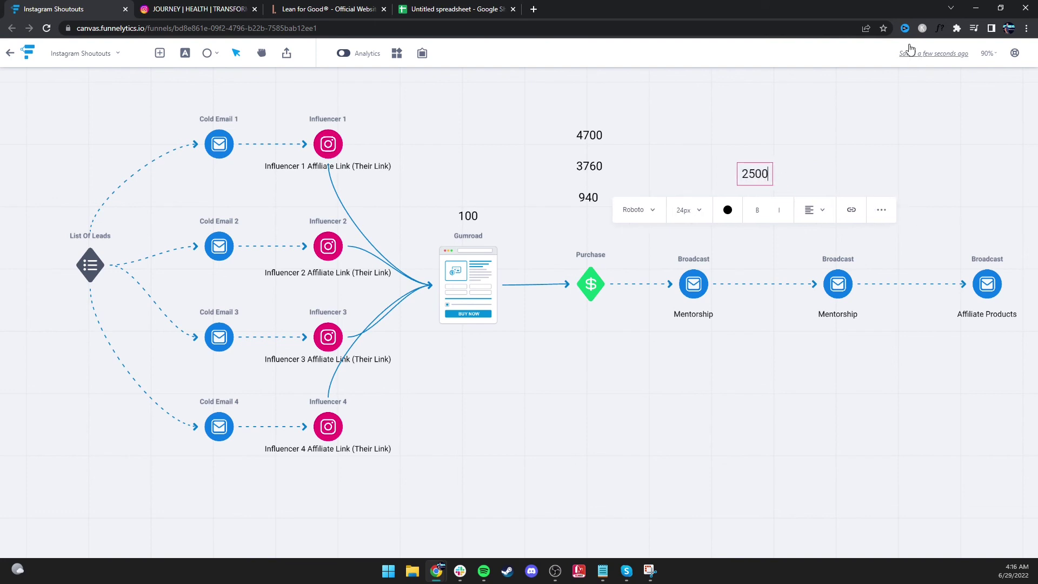
left_click(830, 131)
left_click_drag(757, 184, 842, 180)
left_click(469, 216)
left_click(709, 140)
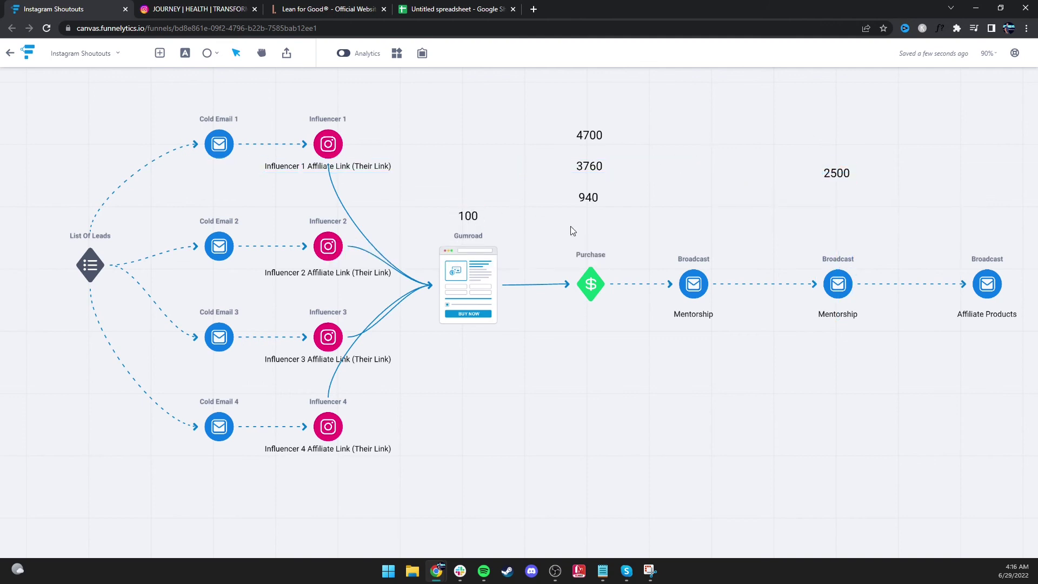
Fine-tune the label's position and change its value from 2500 to 3750
left_click(186, 53)
left_click(847, 168)
key("Escape")
left_click(842, 176)
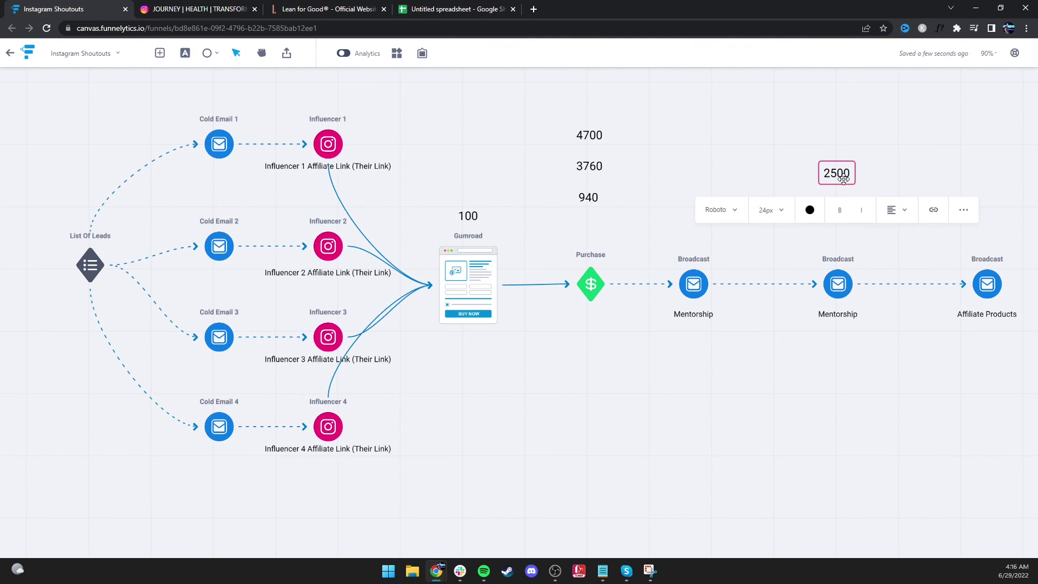
left_click_drag(843, 180, 839, 179)
key("XF86Calculator")
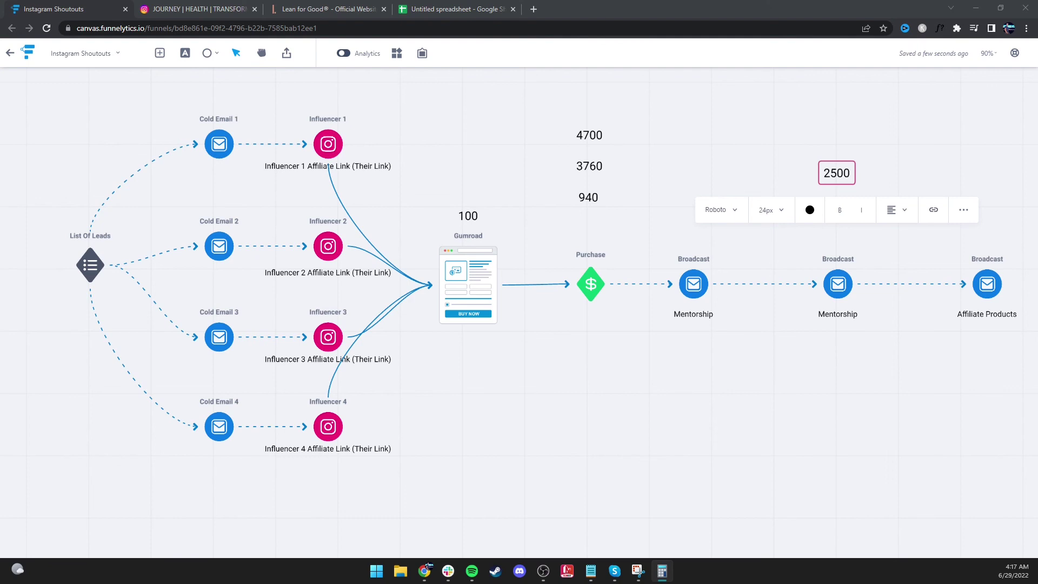
left_click(822, 154)
double_click(837, 174)
type("3750")
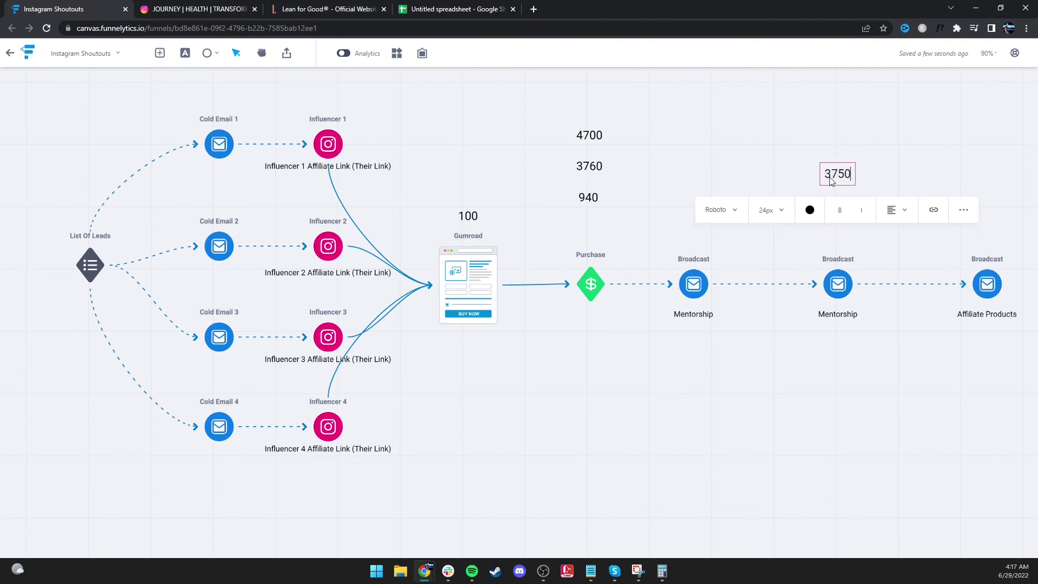
key("Escape")
Add a 1.5% text label between the first and second Mentorship Broadcast steps
left_click(184, 54)
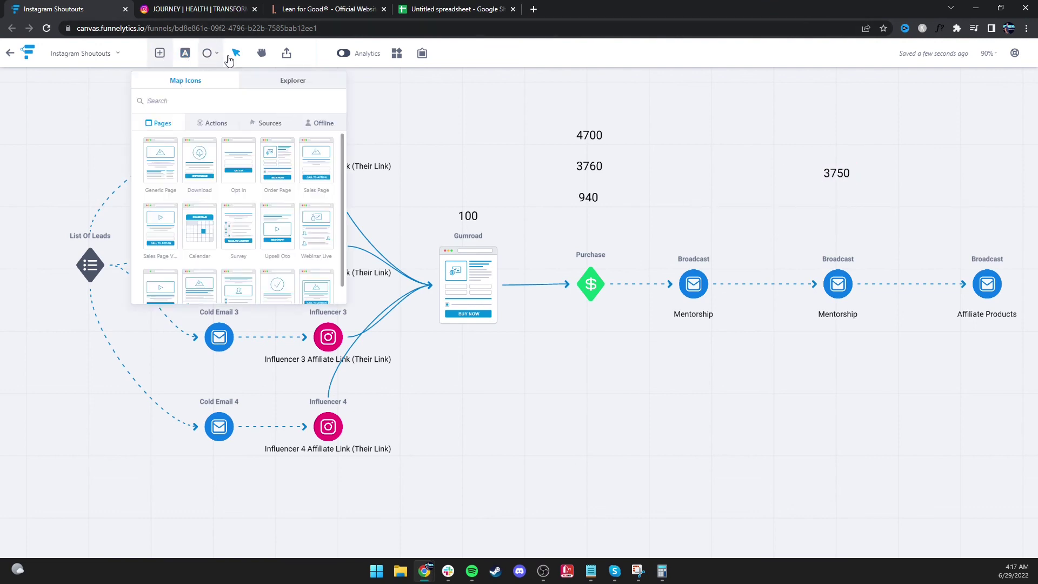
double_click(595, 93)
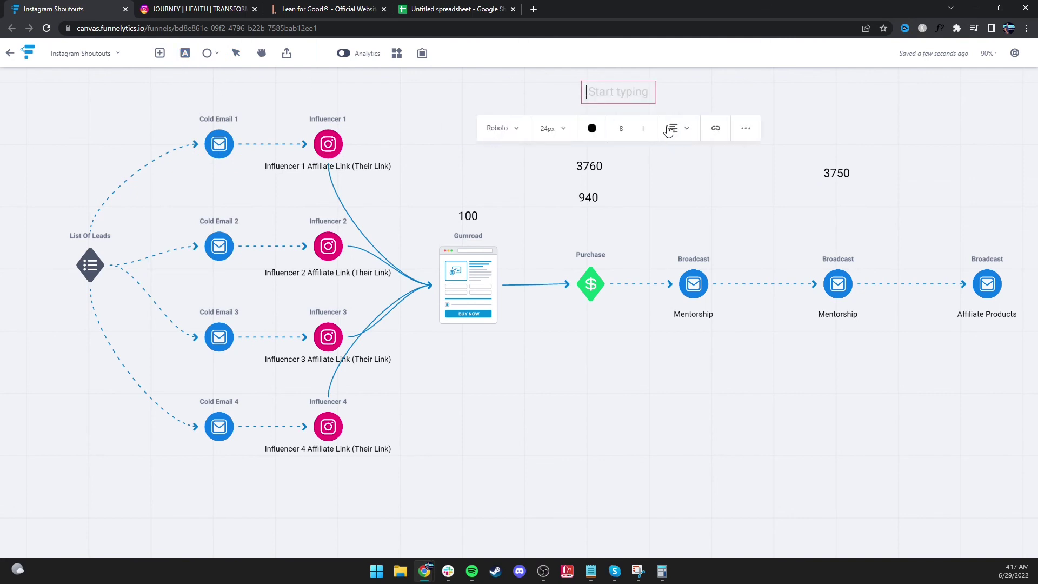
type("1.85")
key("BackSpace")
key("BackSpace")
type("4%")
key("BackSpace")
key("BackSpace")
type("5%")
left_click(644, 99)
left_click_drag(595, 92, 716, 179)
left_click(732, 120)
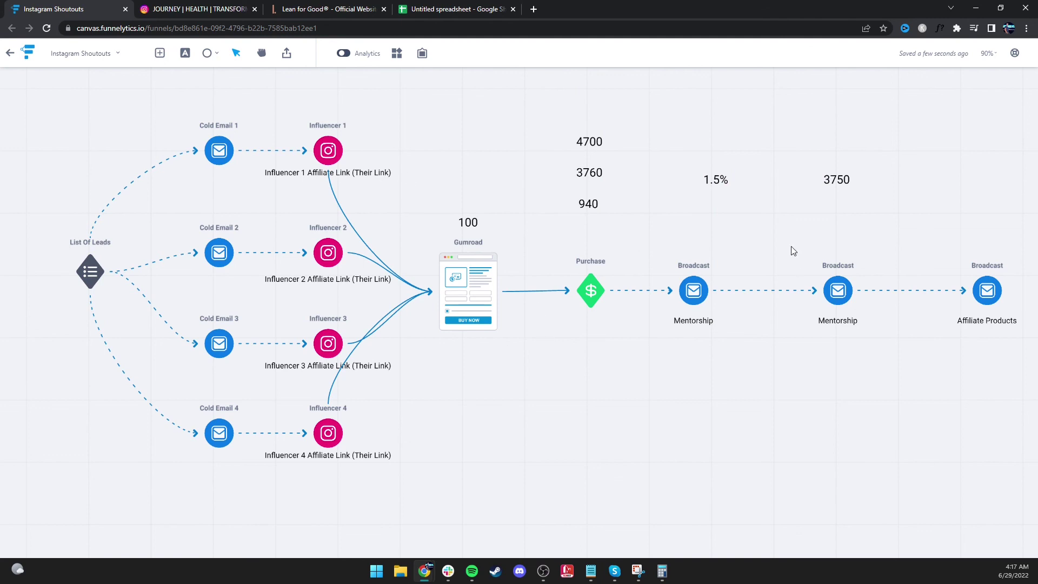
left_click(595, 169)
left_click(621, 185)
left_click(638, 571)
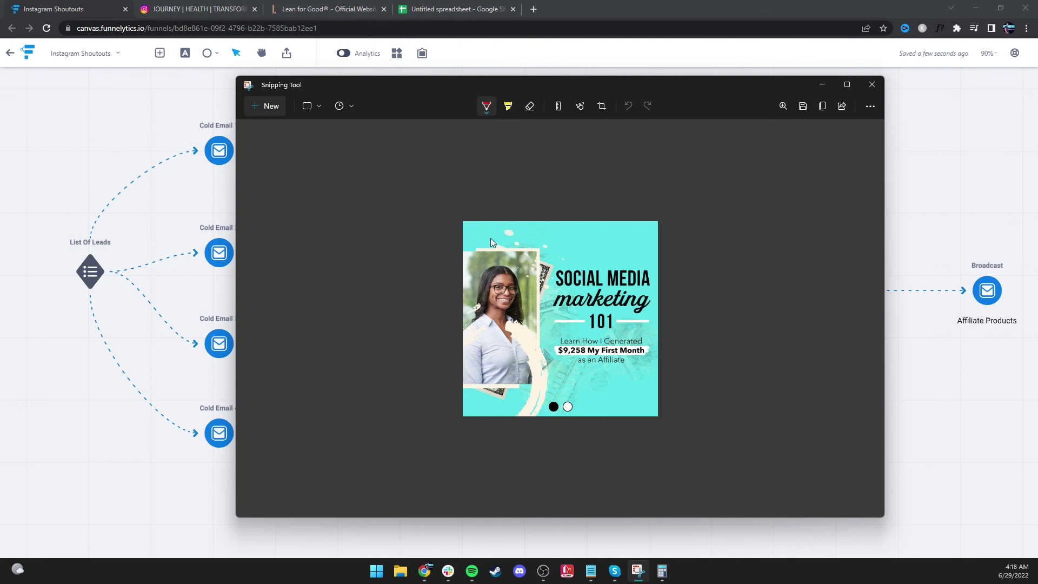
left_click(822, 84)
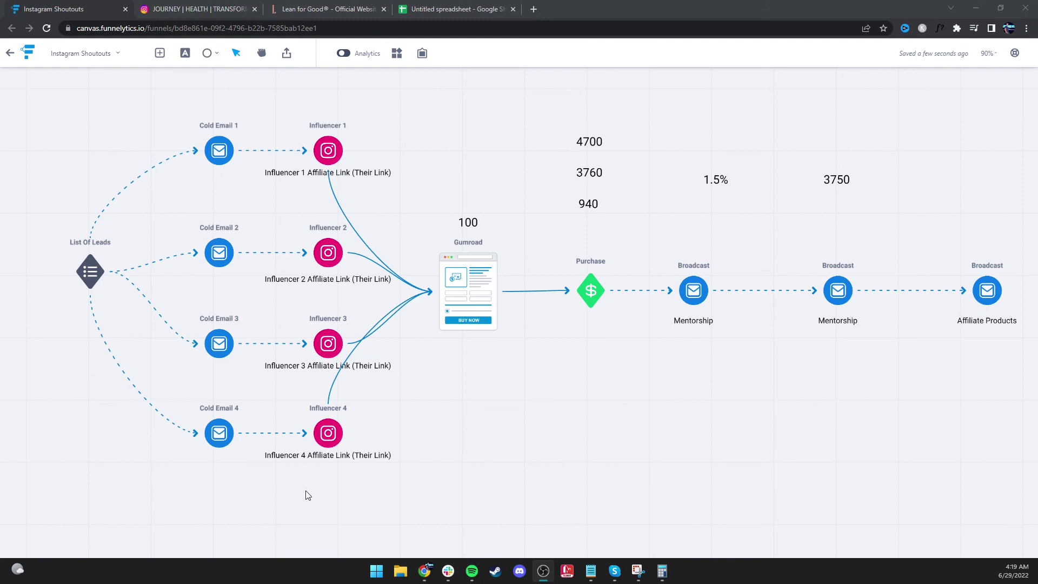
Raise the 100 label, duplicate it, and change the copy to 80 aligned beneath it
left_click(468, 223)
left_click_drag(469, 222, 479, 199)
key("ctrl+c")
key("ctrl+v")
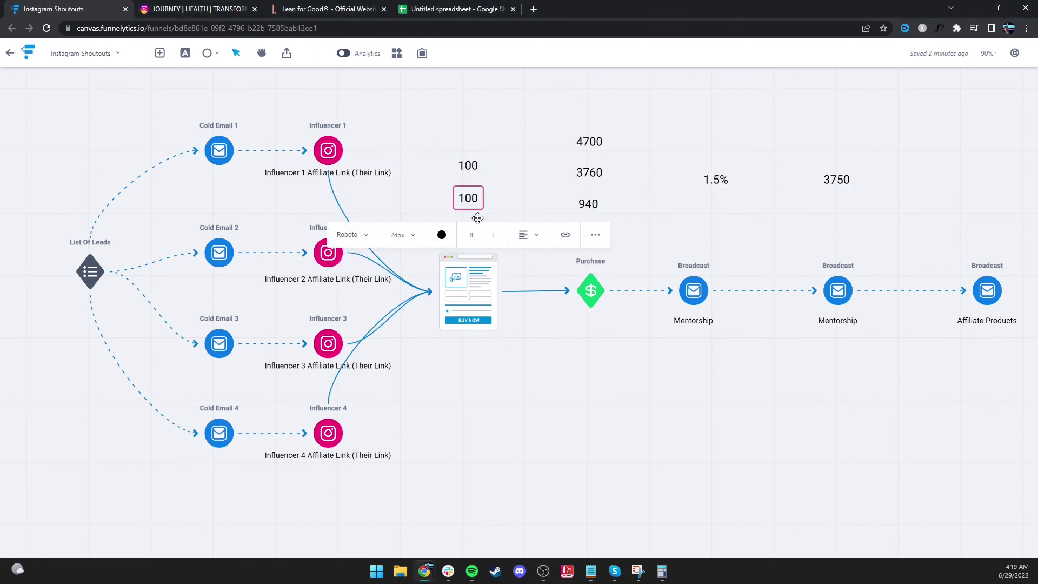
double_click(476, 198)
type("80")
left_click(472, 96)
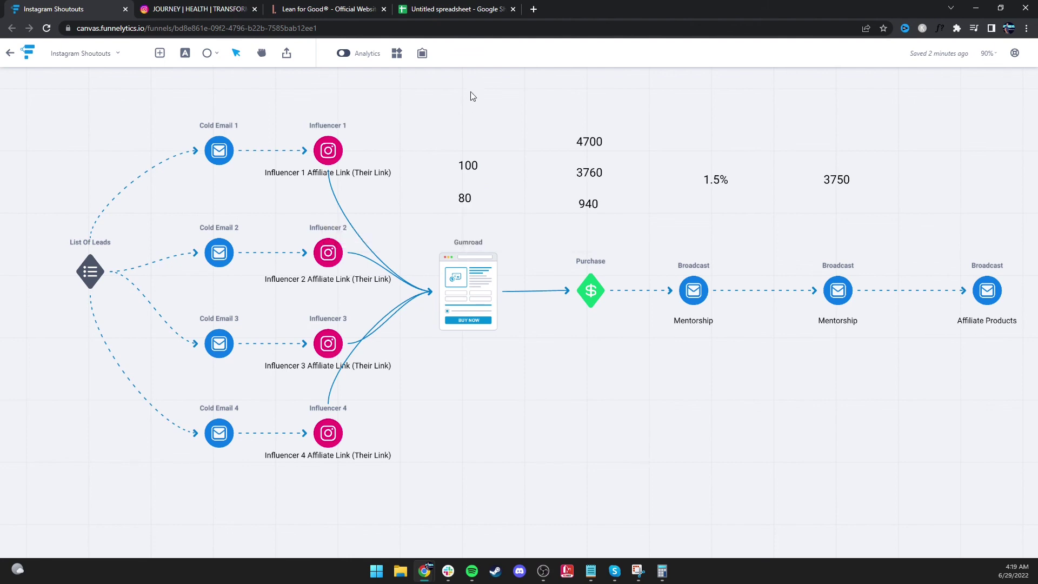
left_click_drag(463, 198, 472, 194)
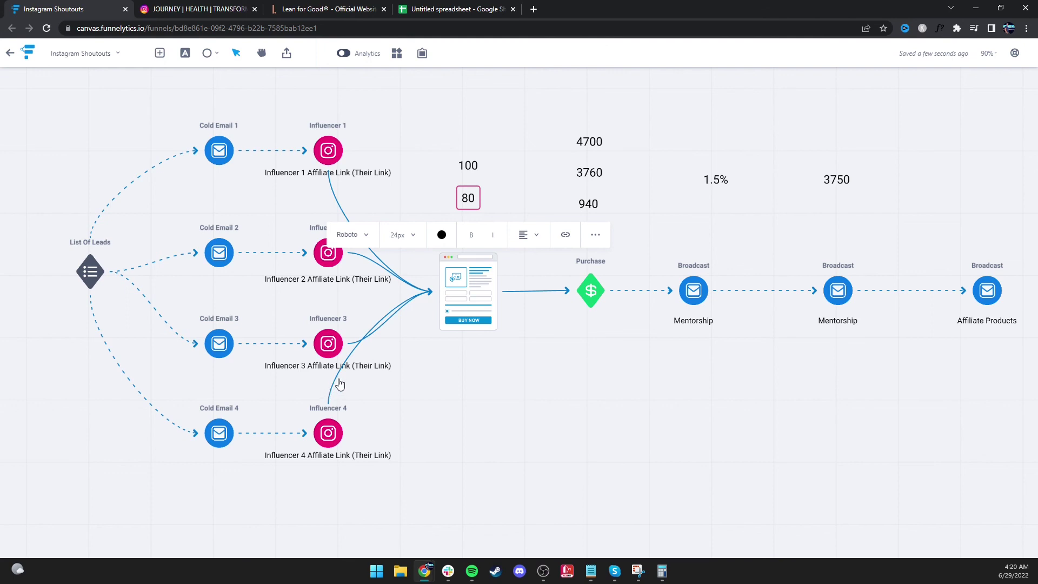
left_click(635, 359)
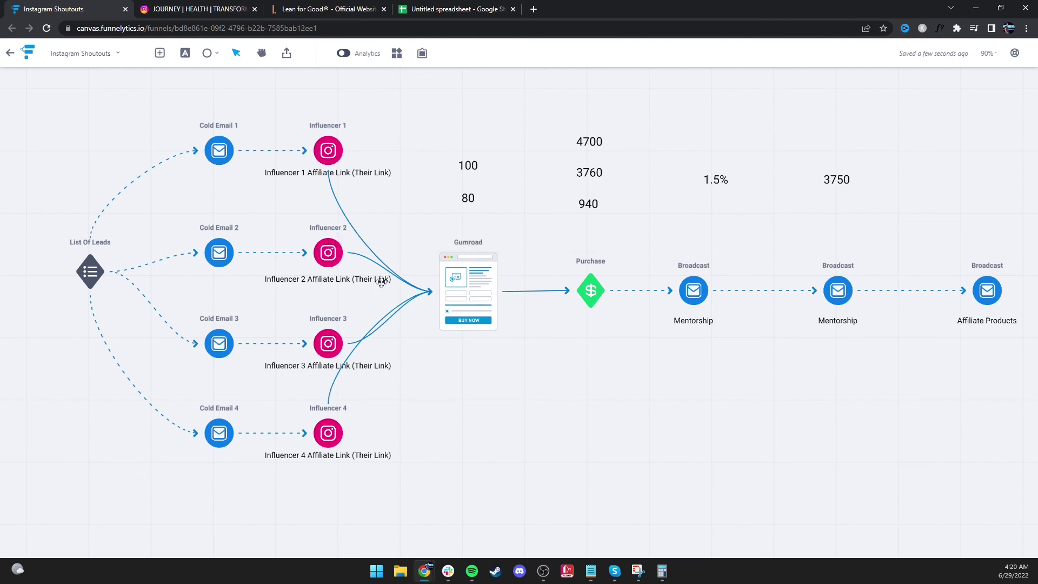